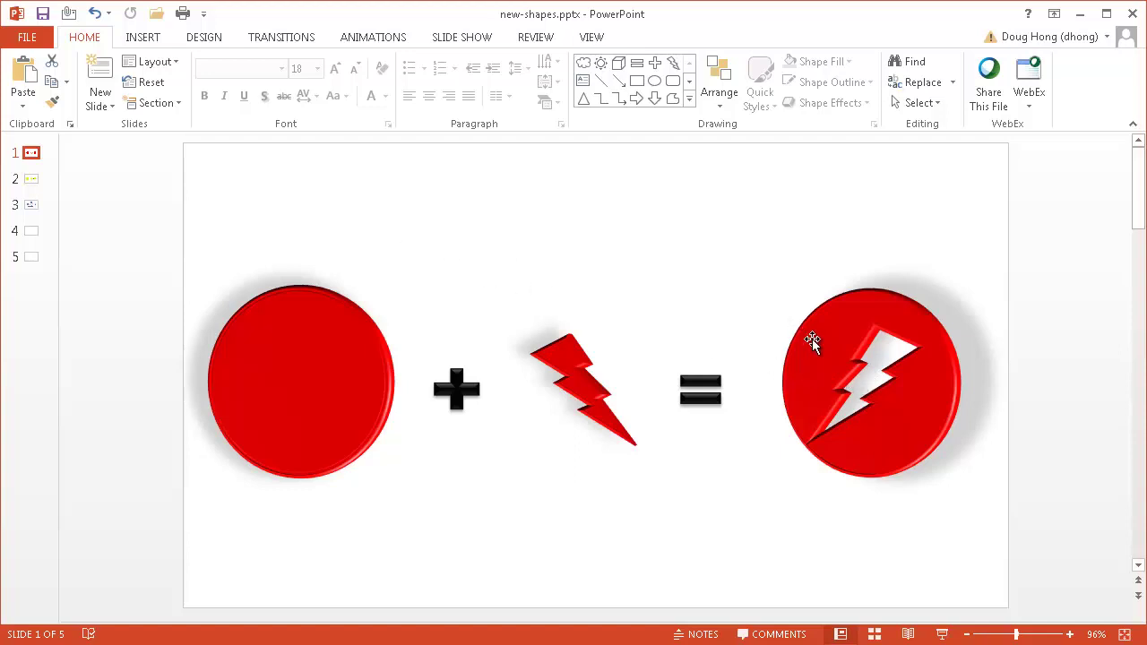
Step: Display slide 2, showing a yellow square plus a cloud making a scalloped cut-out square
left_click(30, 179)
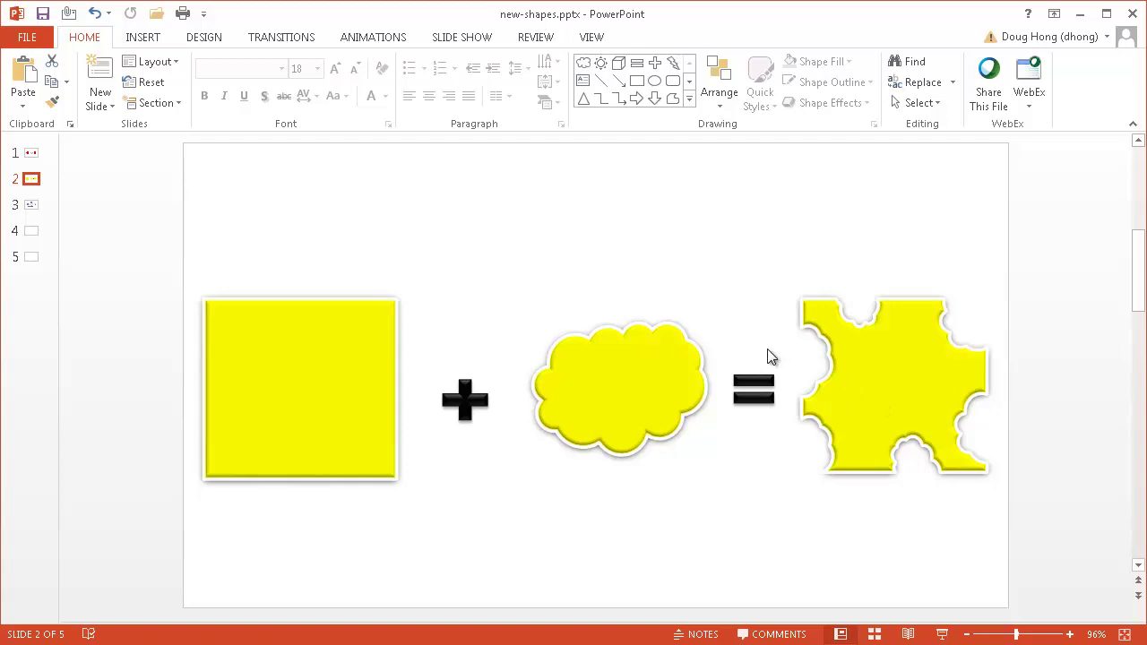
Step: On slide 3, select both top circles and display the Merge Shapes options
left_click(37, 207)
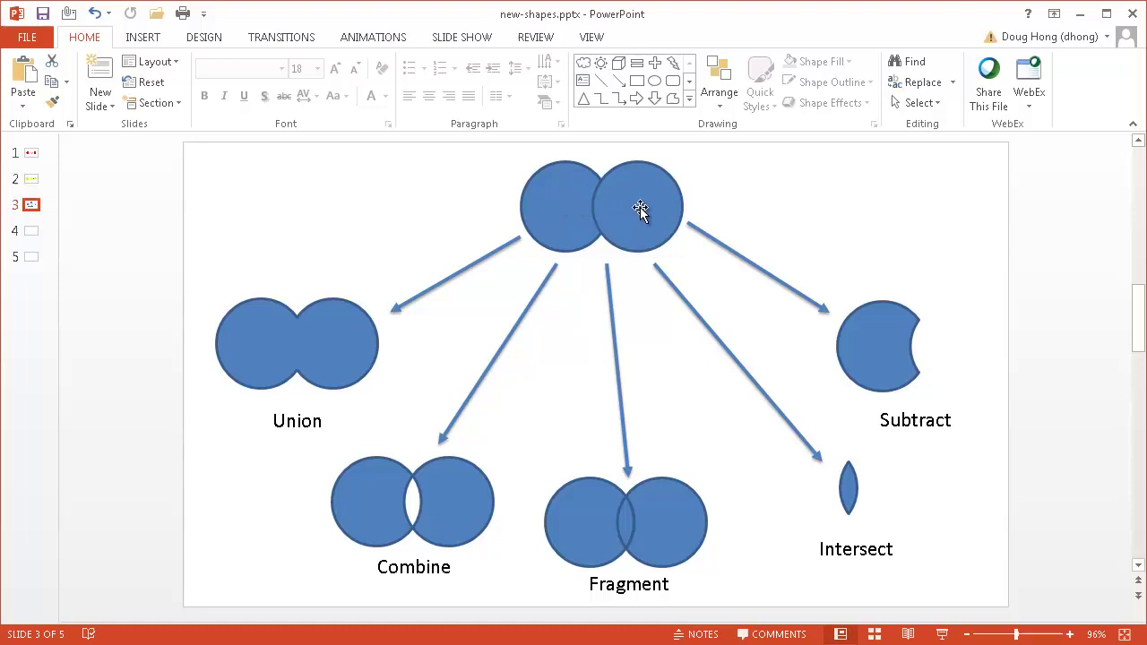
left_click(560, 196)
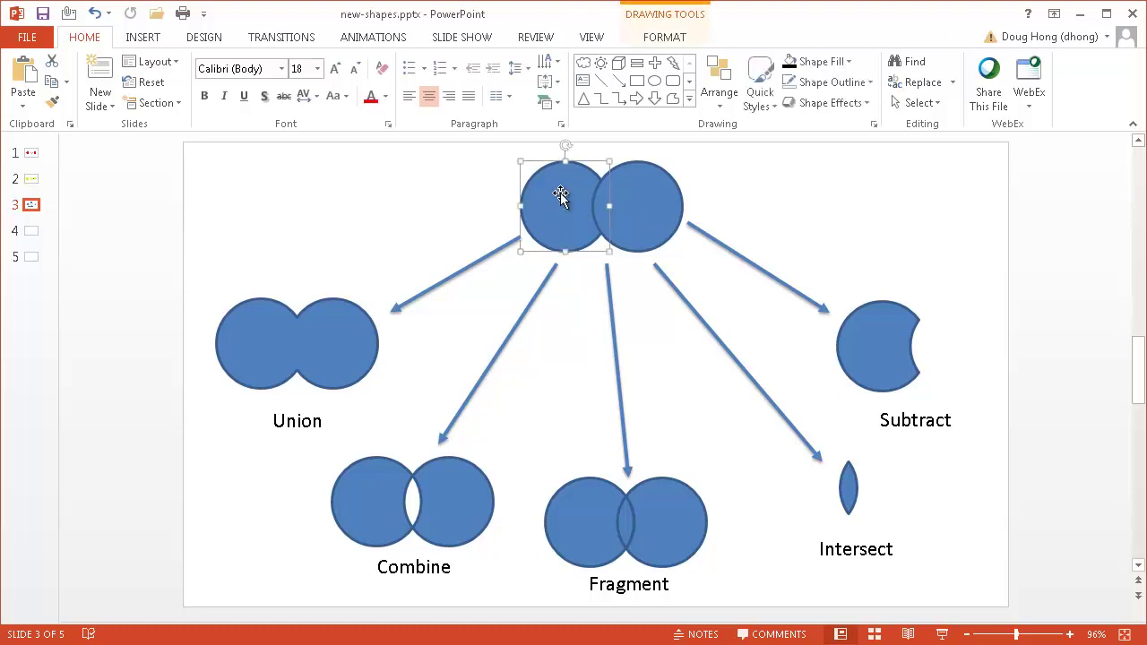
left_click(633, 199, "shift")
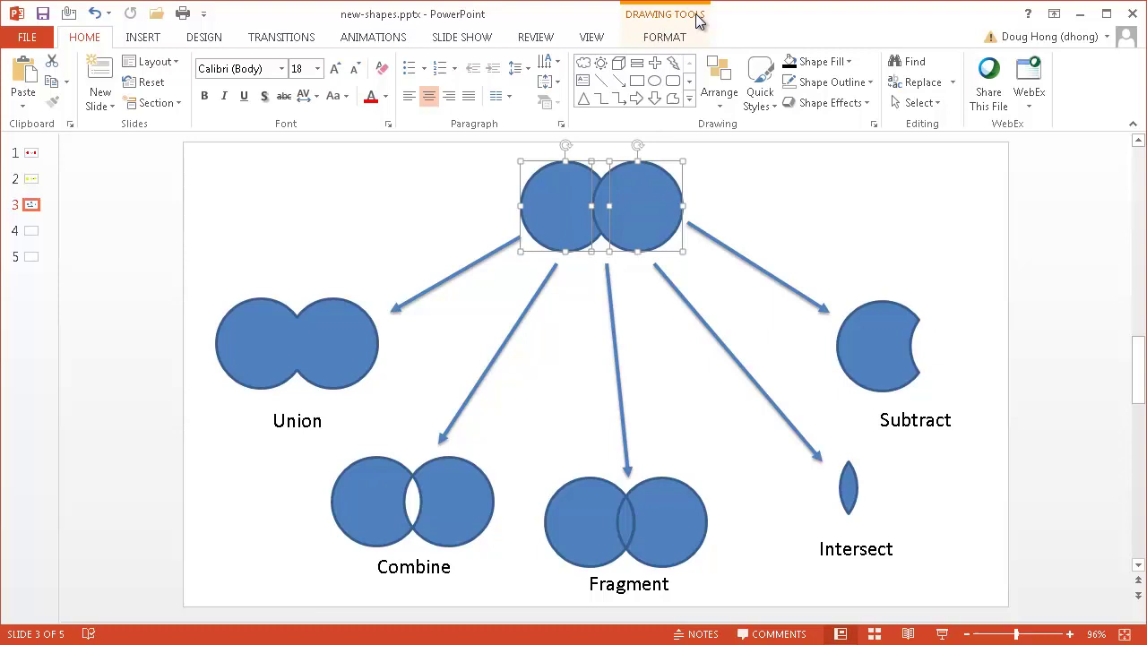
left_click(661, 38)
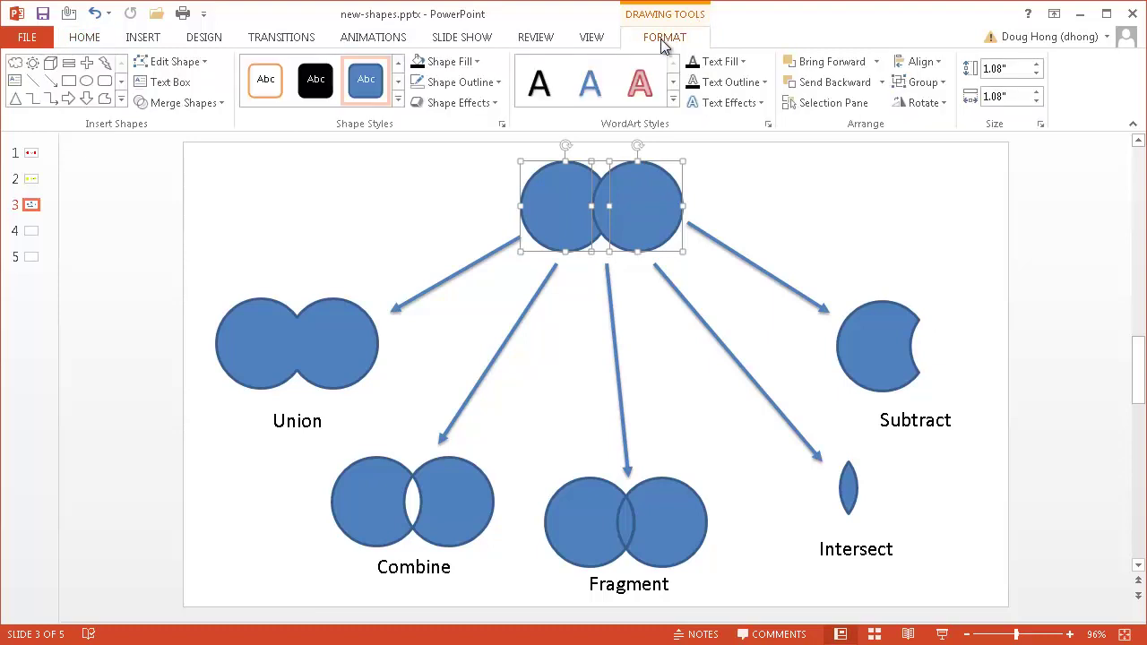
left_click(218, 104)
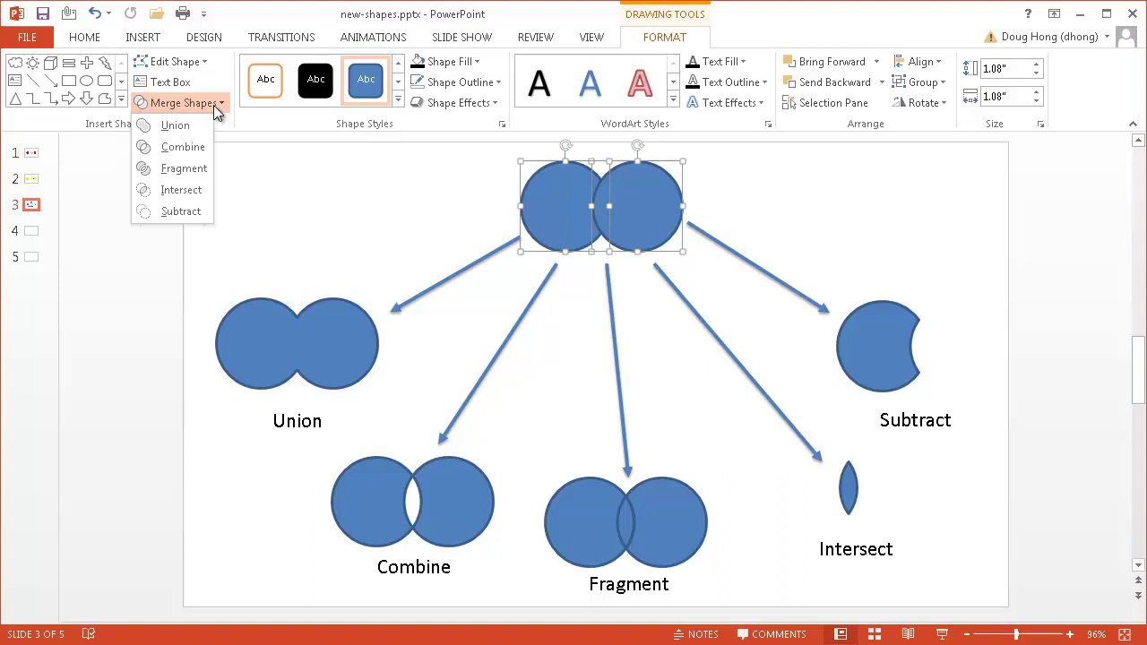
Step: Close the merge list and browse slides 1 and 2 before moving to blank slide 4
left_click(33, 157)
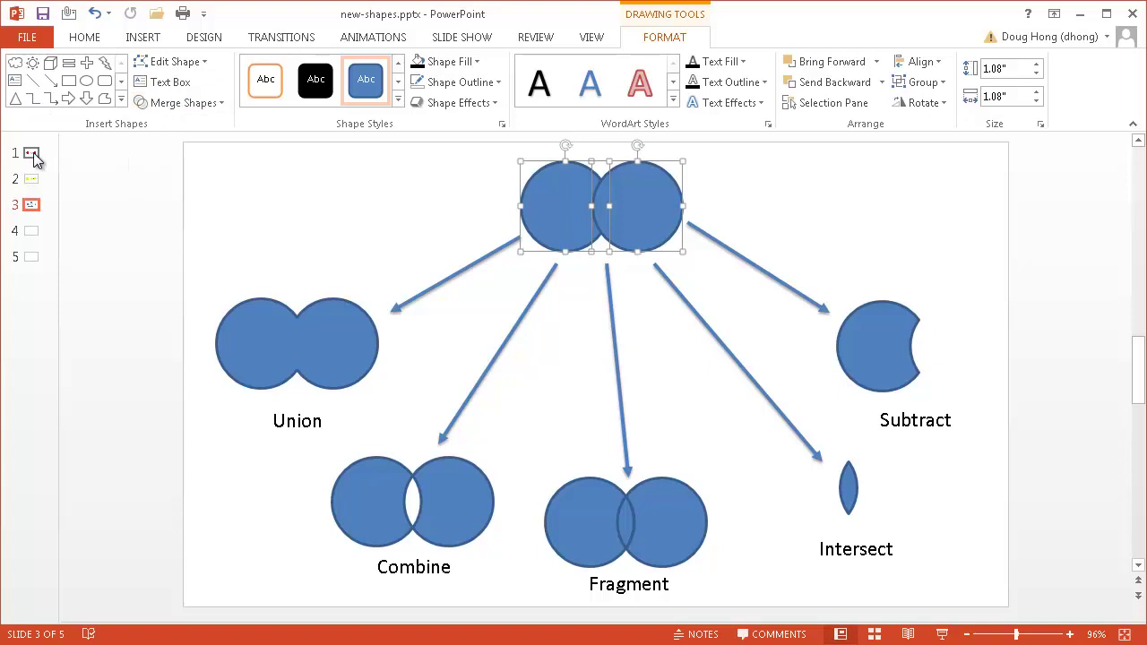
left_click(33, 156)
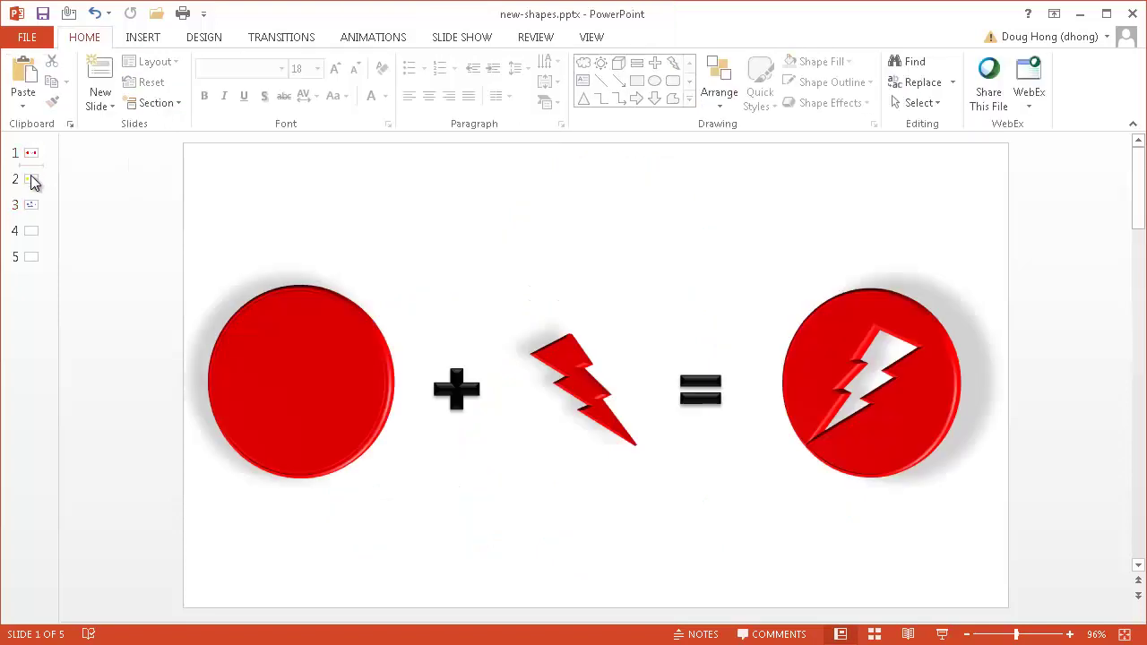
left_click(32, 181)
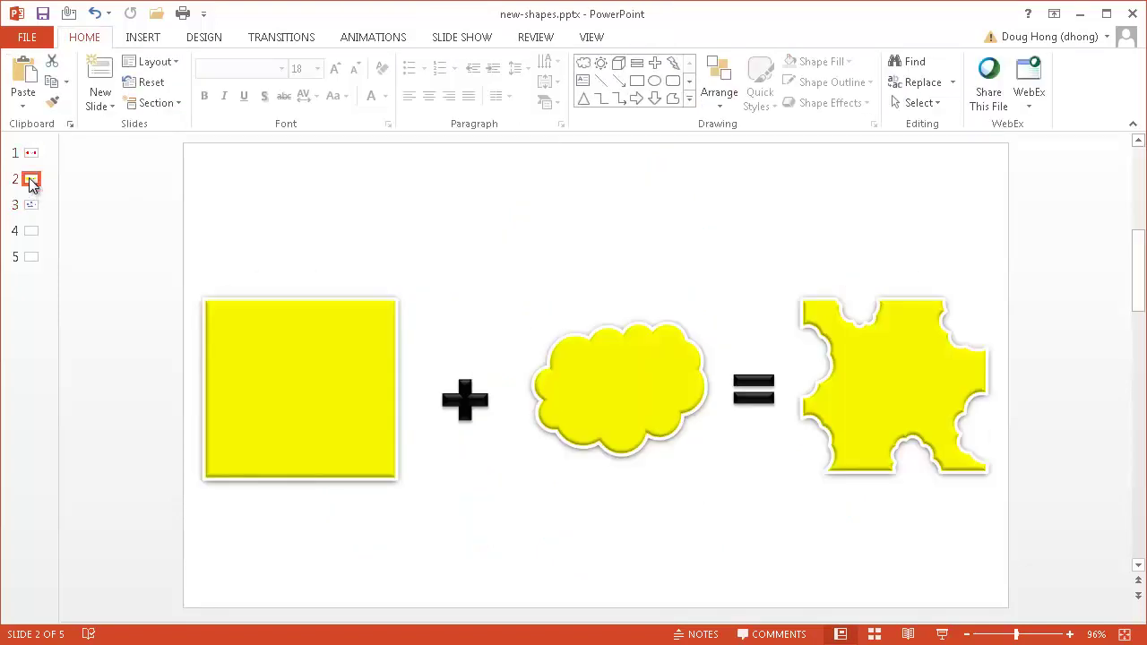
left_click(32, 232)
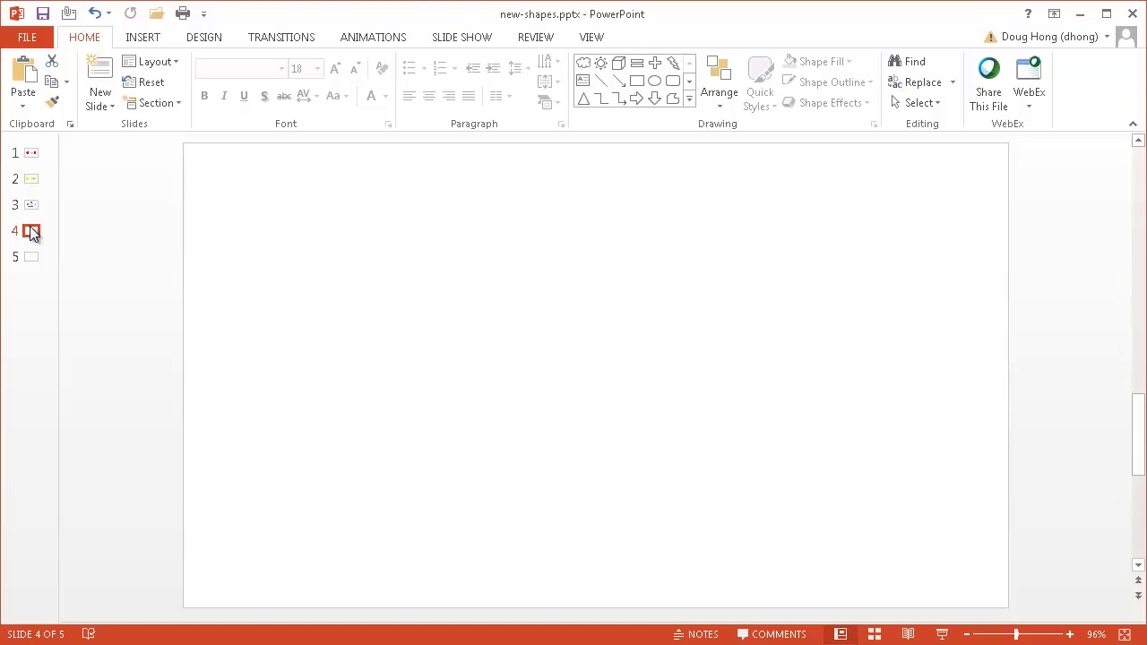
Step: Draw a 2.33" blue circle with the Oval shape on the left of slide 4
left_click(143, 41)
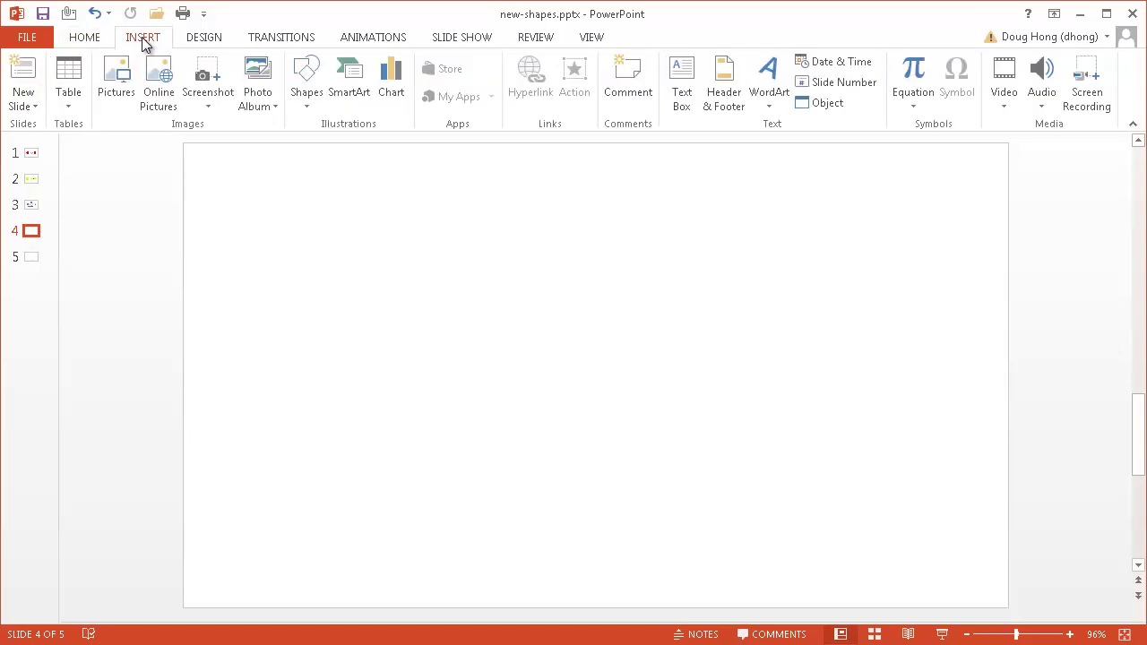
left_click(306, 100)
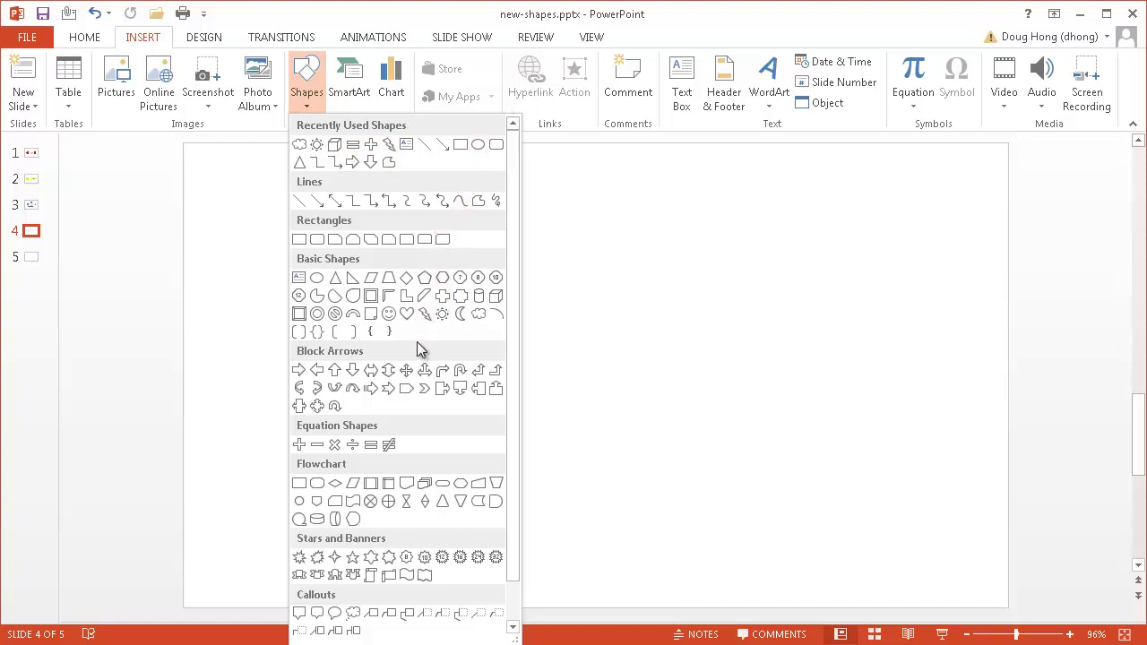
left_click(318, 278)
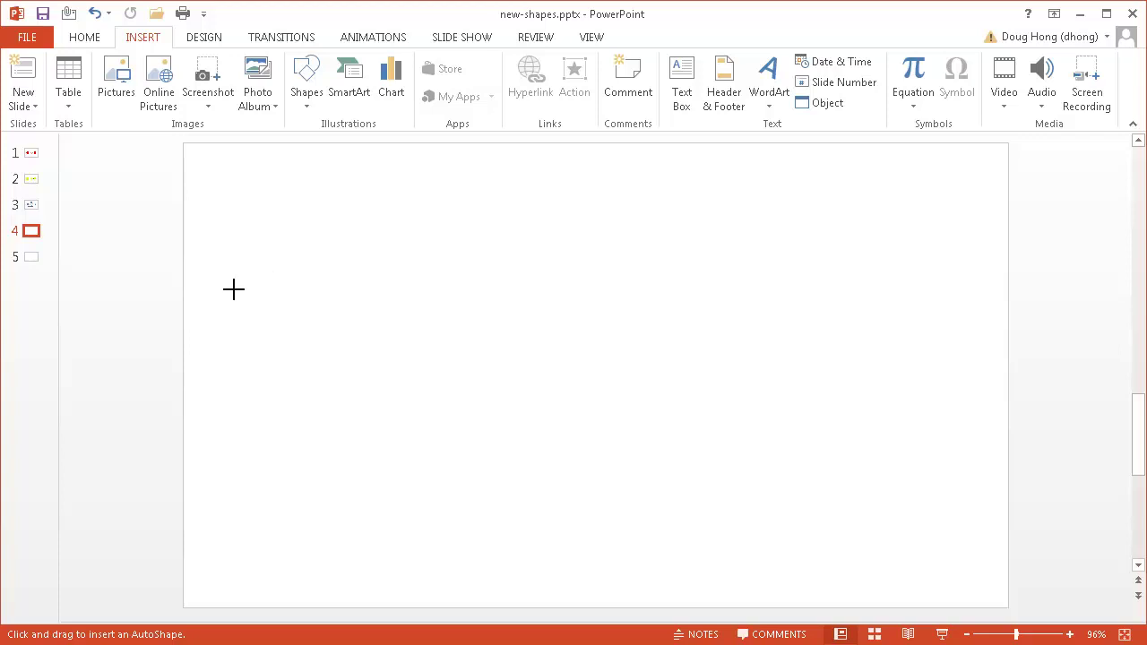
mouse_move(233, 289)
left_mouse_down()
mouse_move(259, 335)
mouse_move(427, 469)
left_mouse_up()
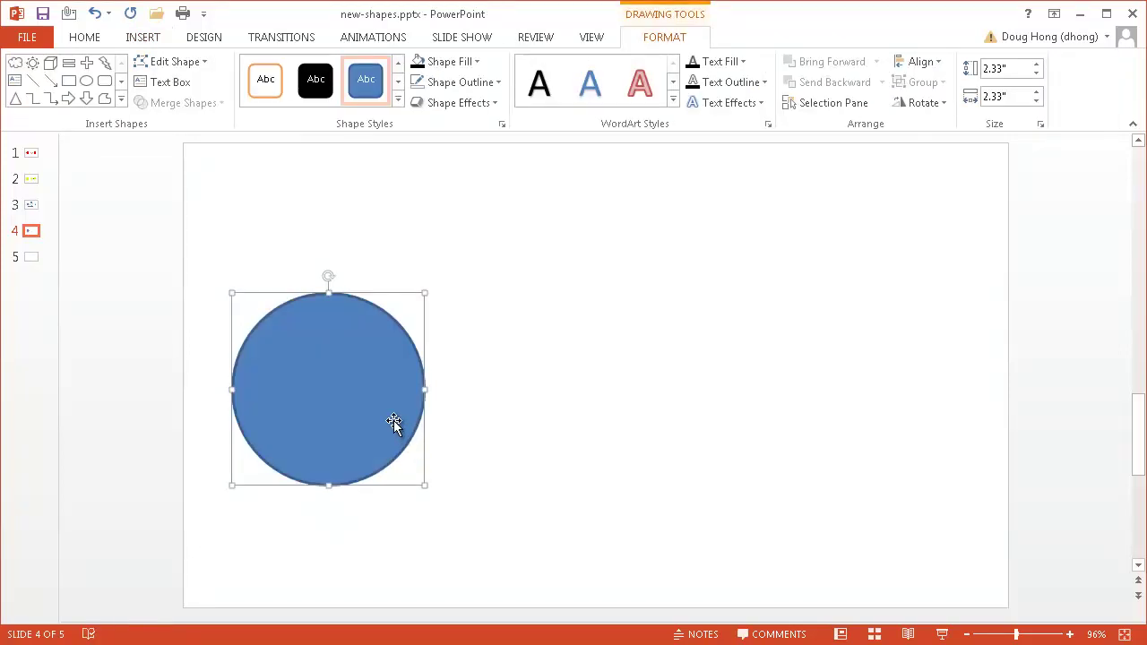
Step: Draw a 1.17" by 1.08" lightning bolt, flip it horizontally, and centre it on the circle
left_click(161, 37)
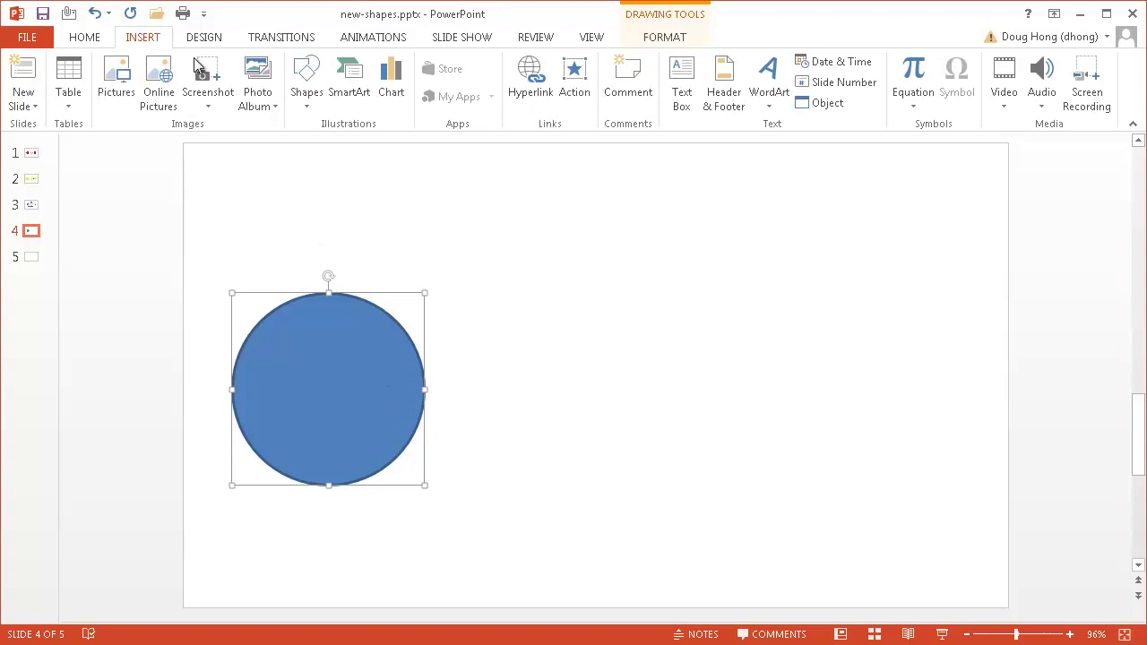
left_click(311, 99)
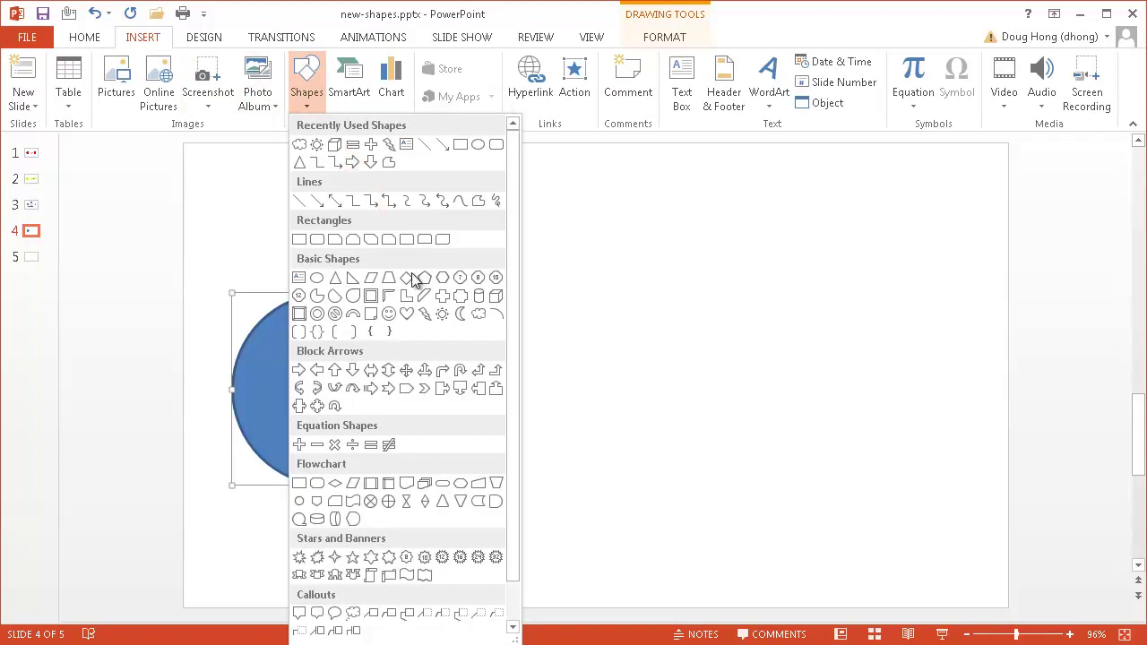
left_click(424, 315)
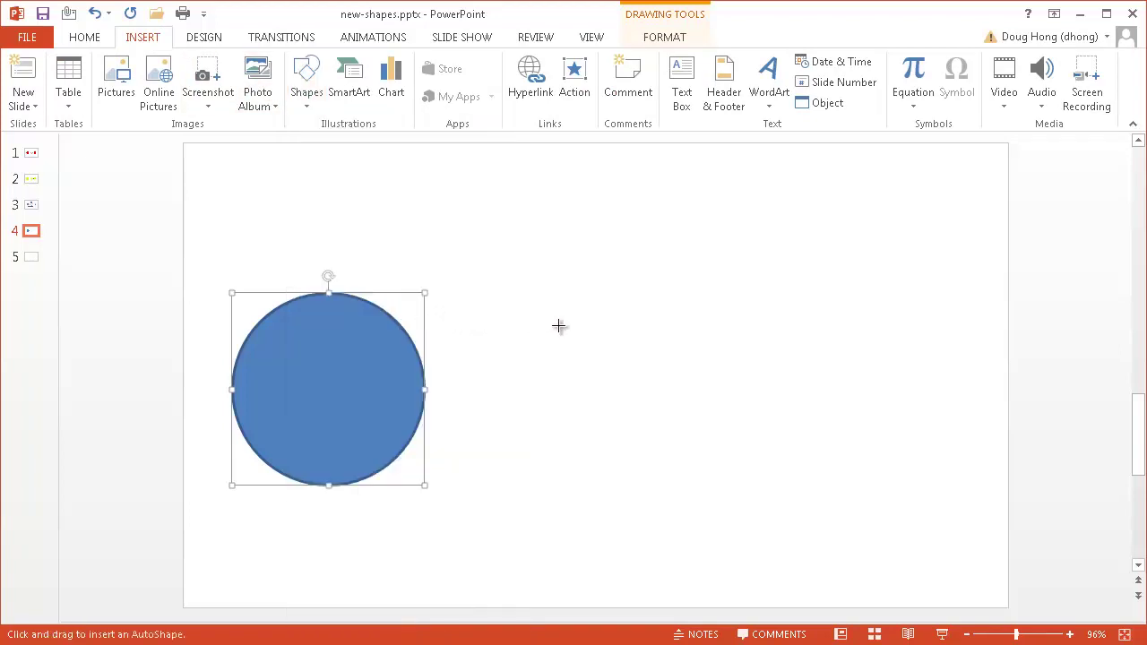
mouse_move(553, 333)
left_mouse_down()
mouse_move(637, 410)
mouse_move(630, 424)
mouse_move(645, 431)
left_mouse_up()
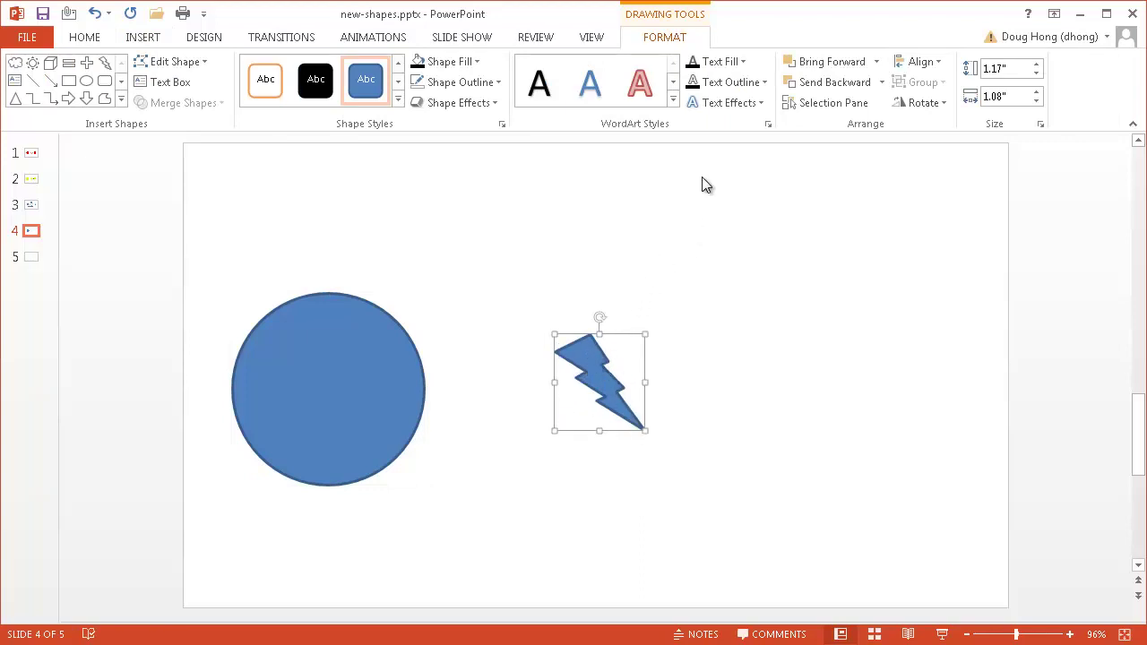
left_click(938, 103)
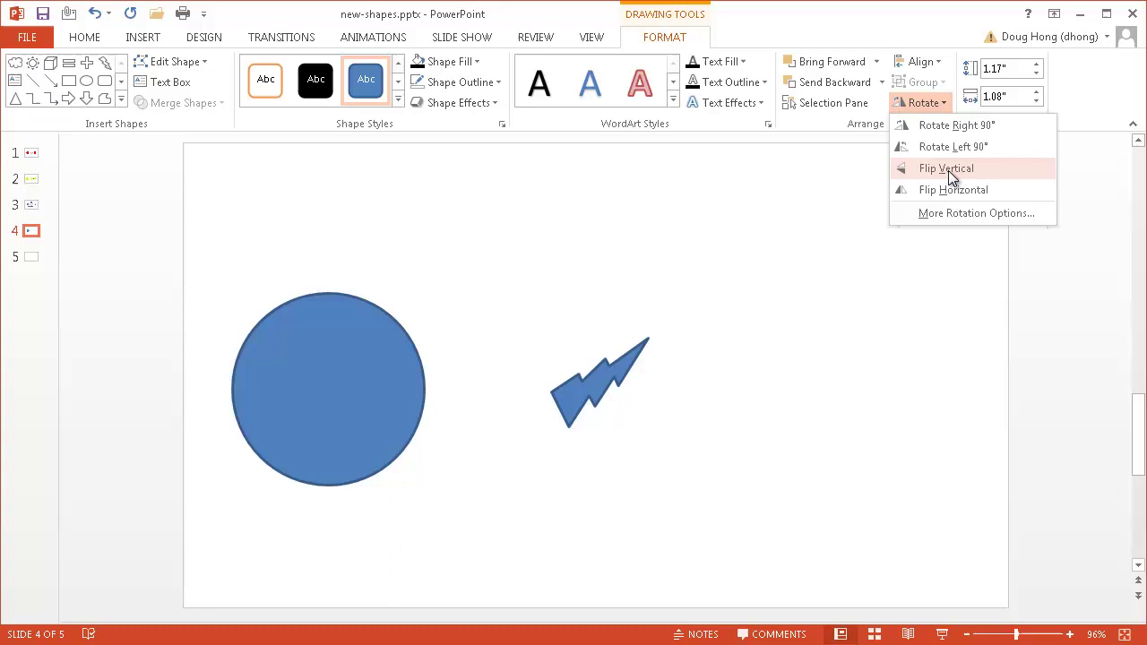
left_click(947, 188)
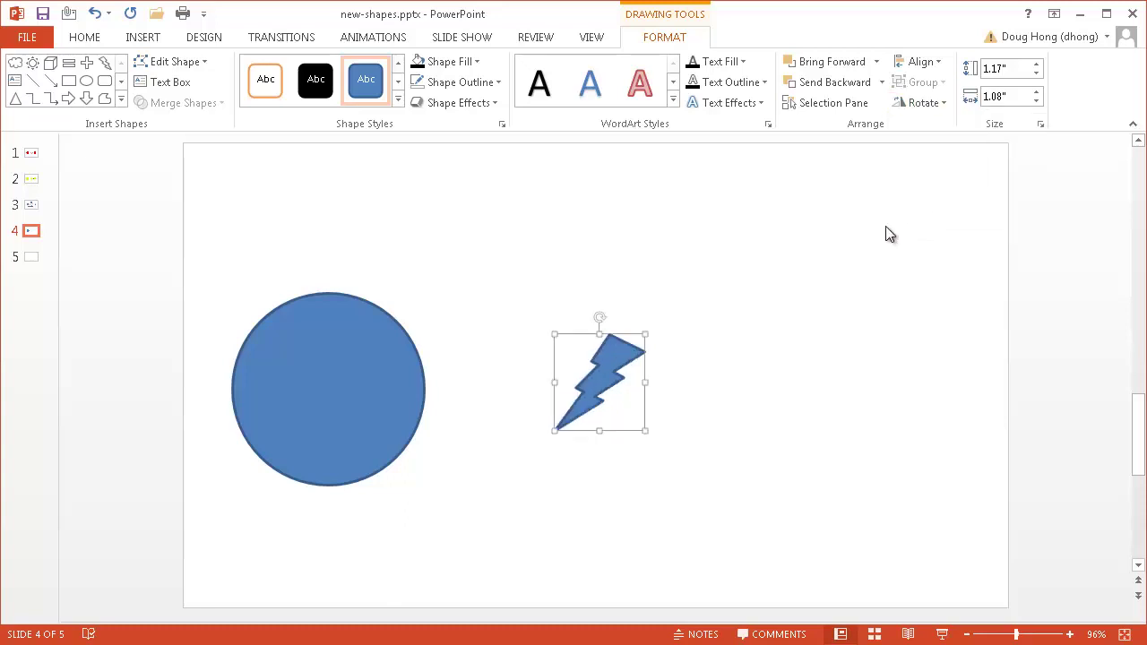
left_click_drag(591, 367, 341, 370)
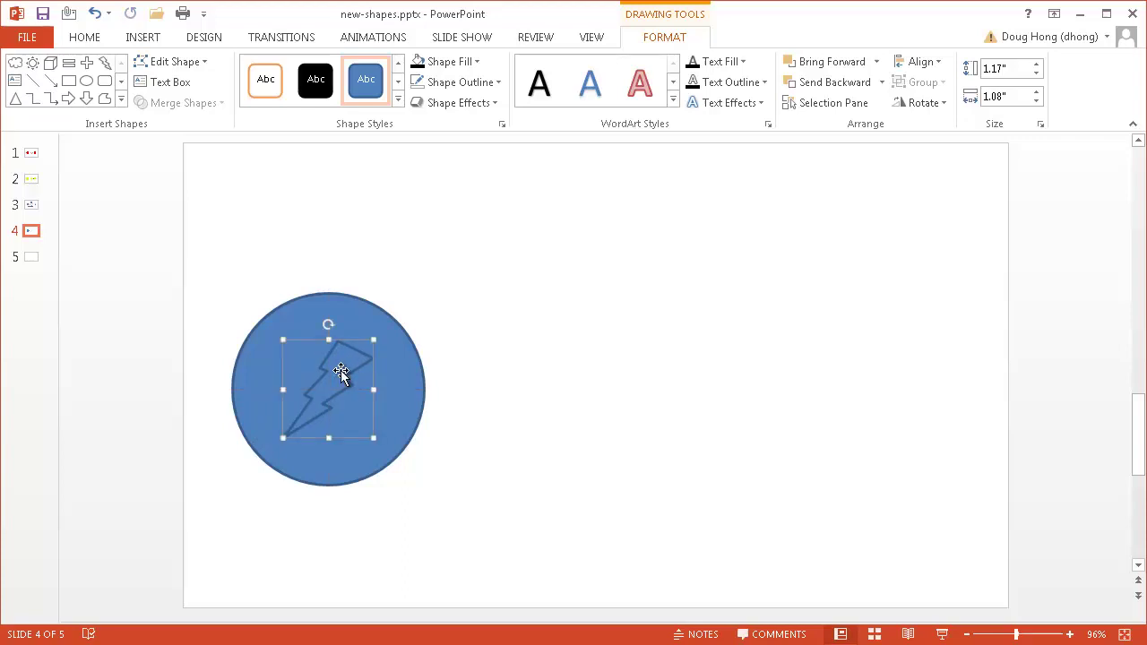
Step: Select the circle and lightning bolt together with Ctrl+A and bring up the Merge Shapes list
left_click(509, 504)
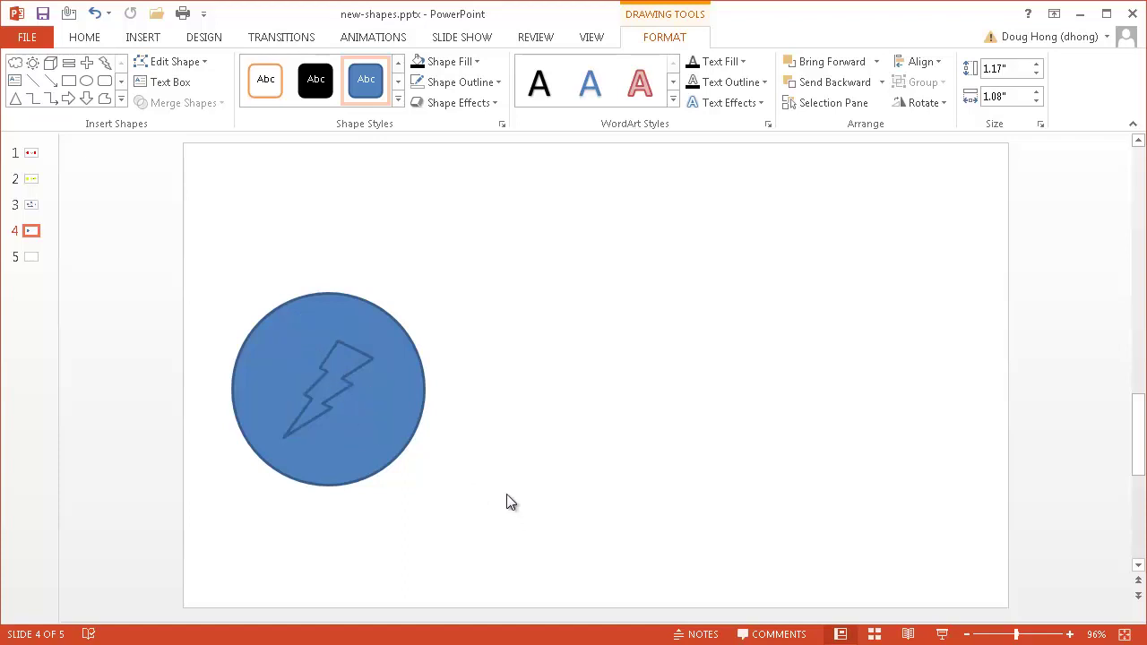
left_click(359, 368)
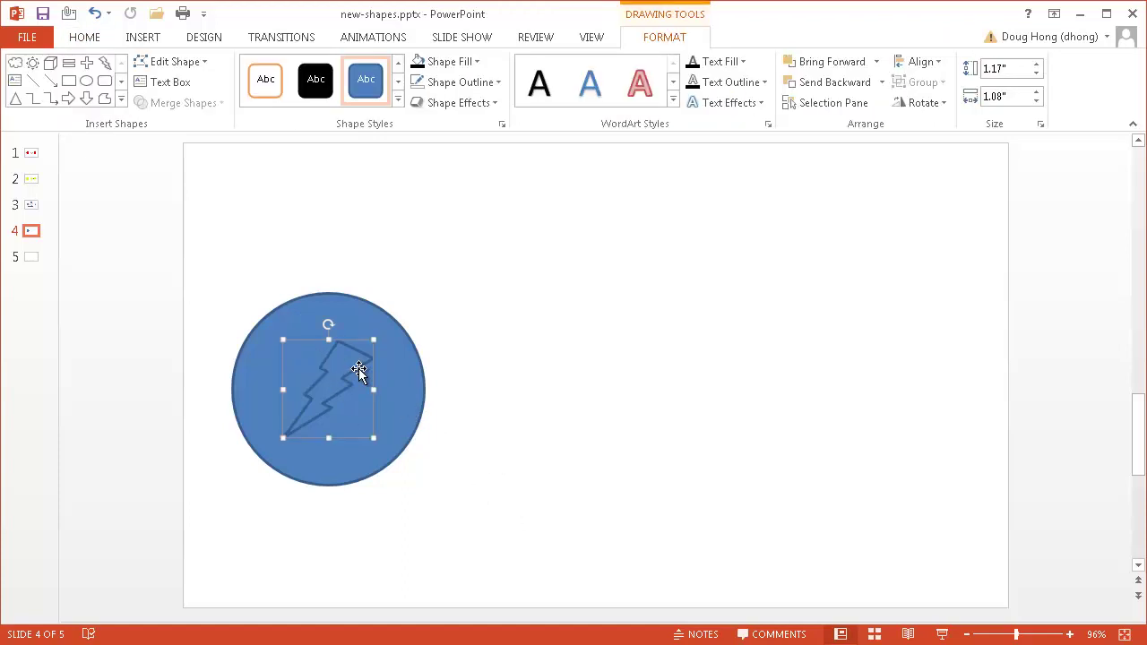
left_click(417, 398, "shift")
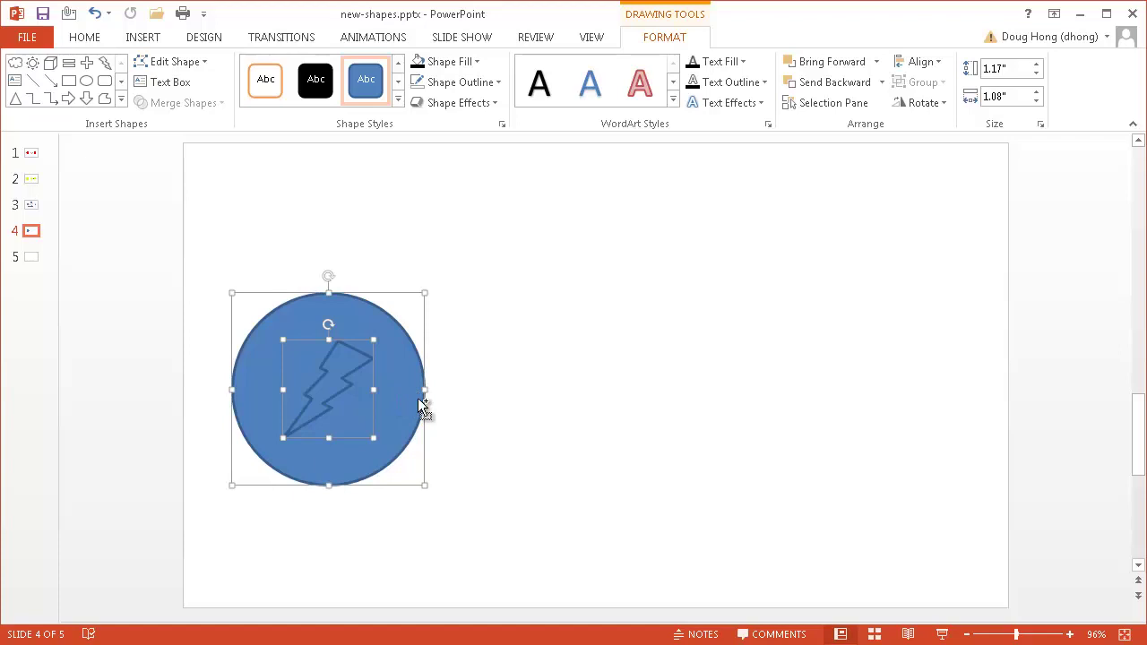
left_click(482, 431)
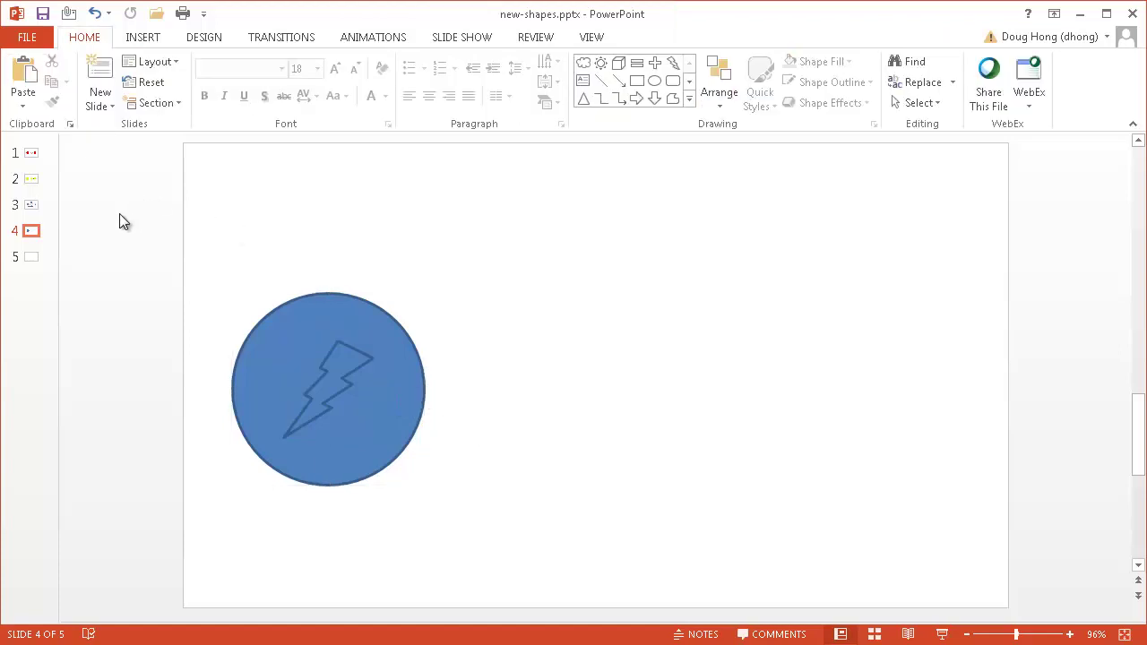
mouse_move(136, 231)
left_mouse_down()
mouse_move(273, 394)
mouse_move(568, 543)
left_mouse_up()
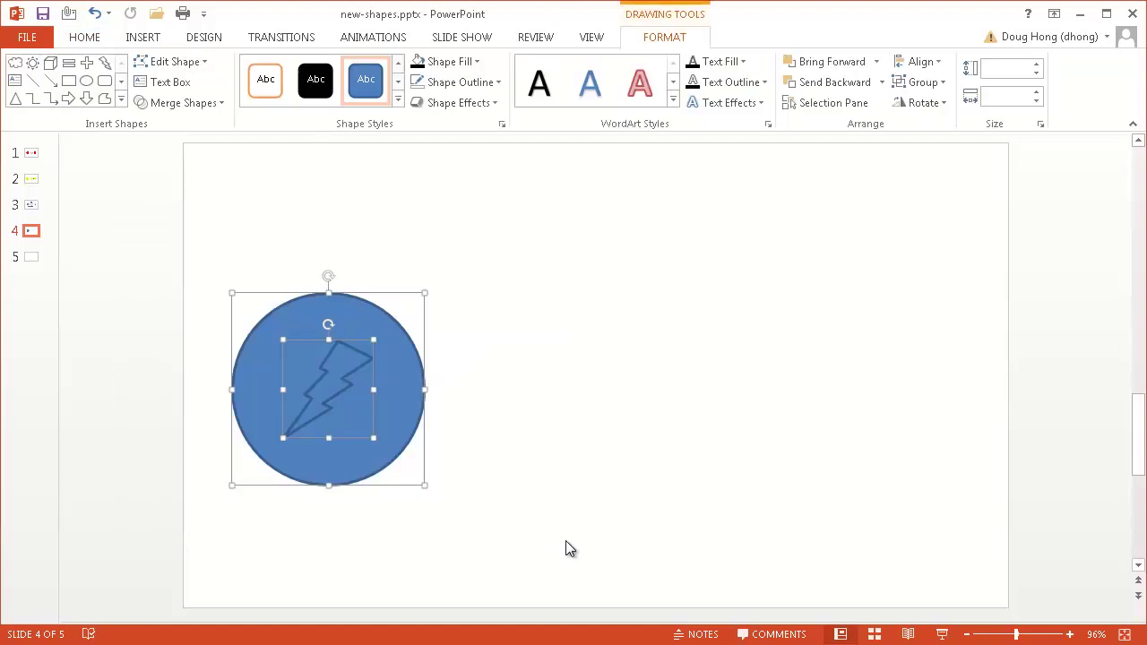
left_click(565, 539)
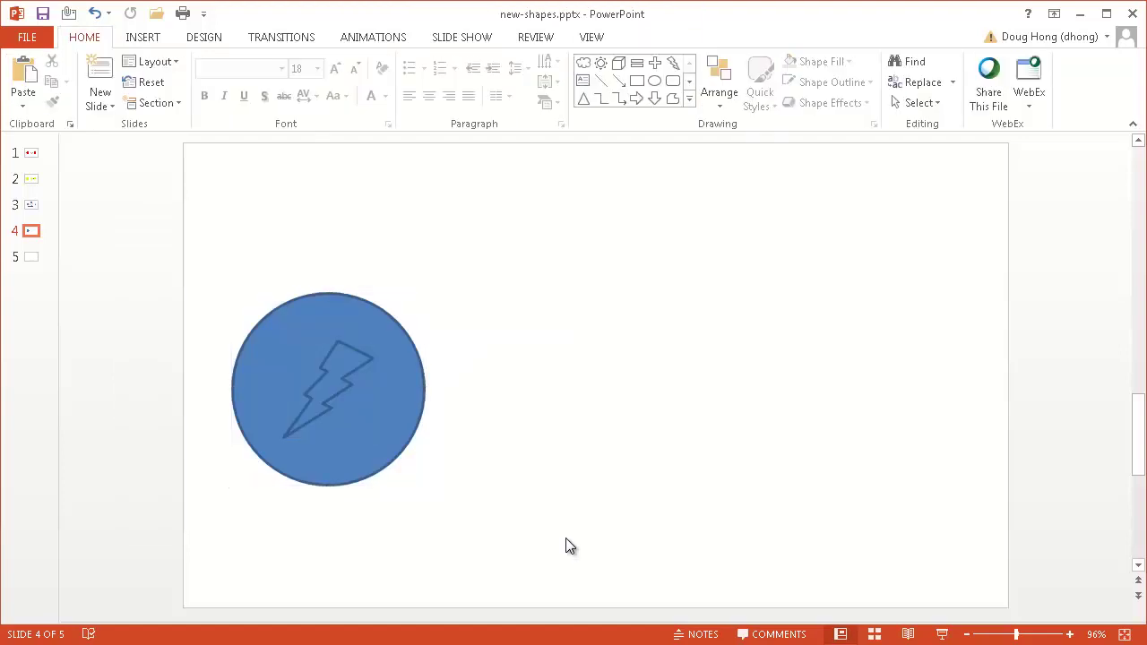
key("ctrl+a")
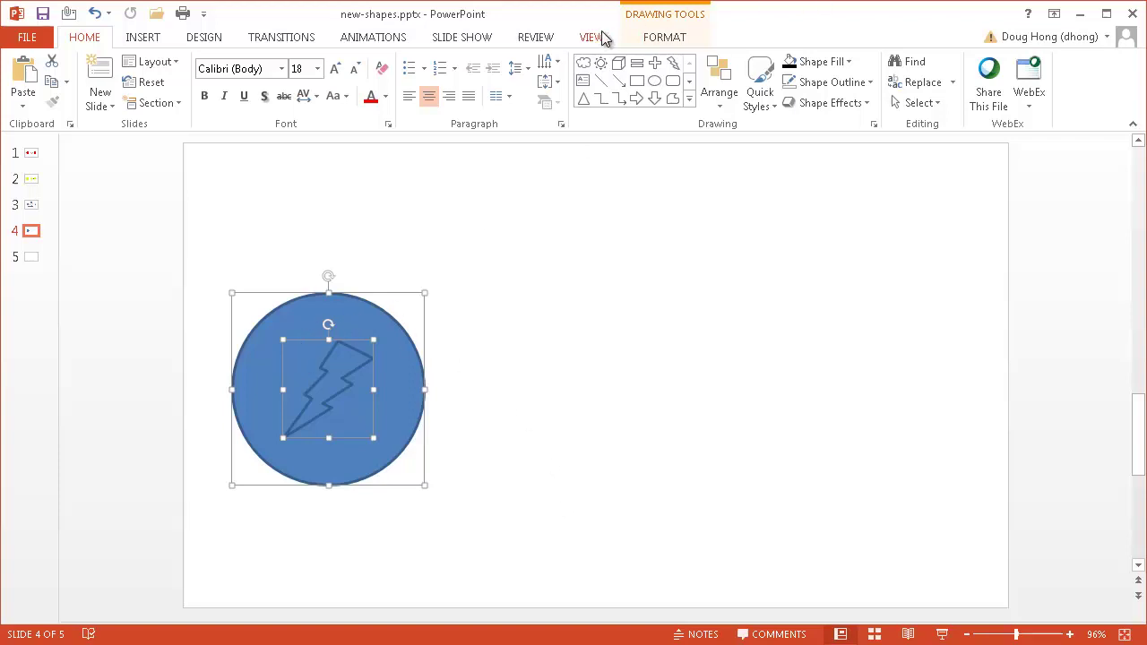
left_click(660, 37)
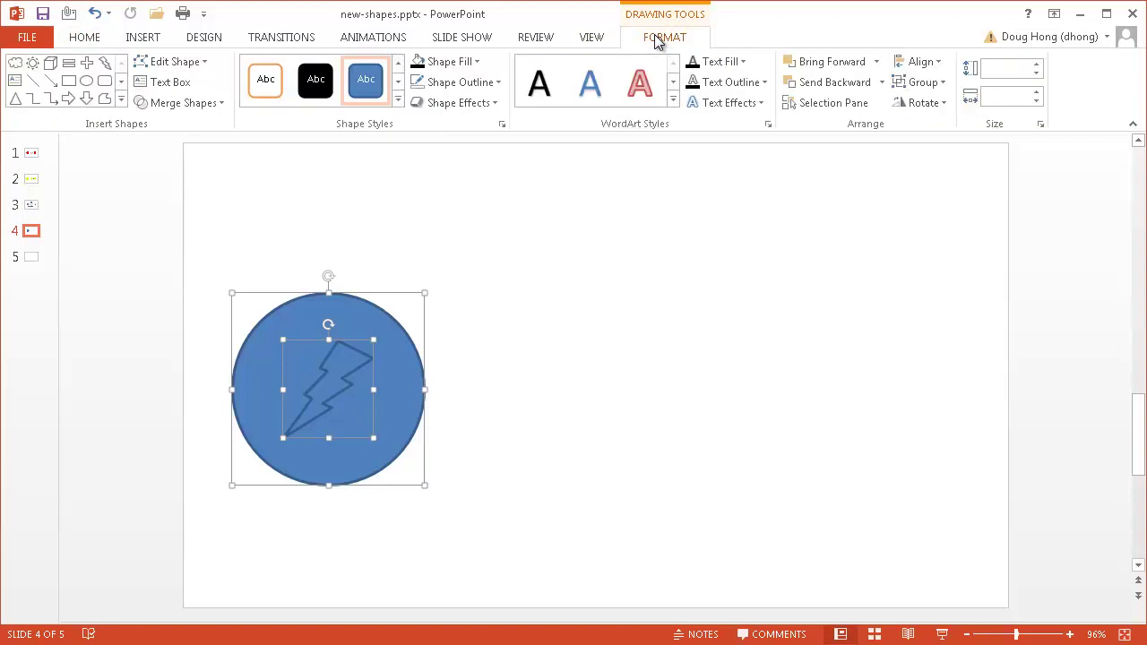
left_click(179, 103)
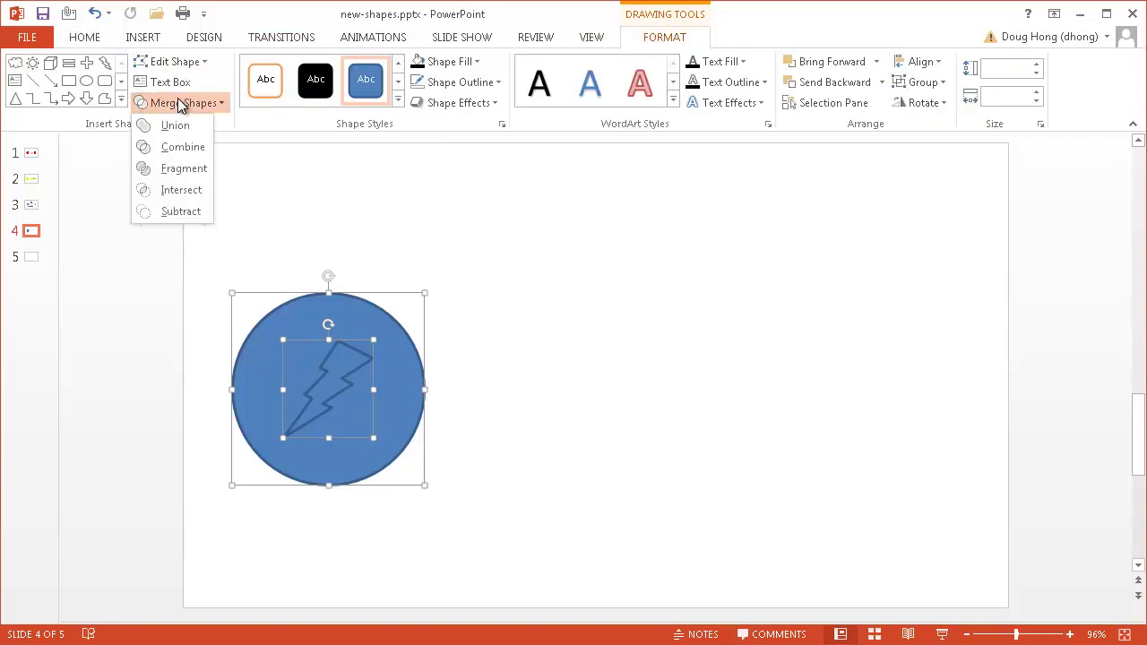
Step: Subtract the bolt from the circle, centre the result, fill it red with no outline
left_click(185, 215)
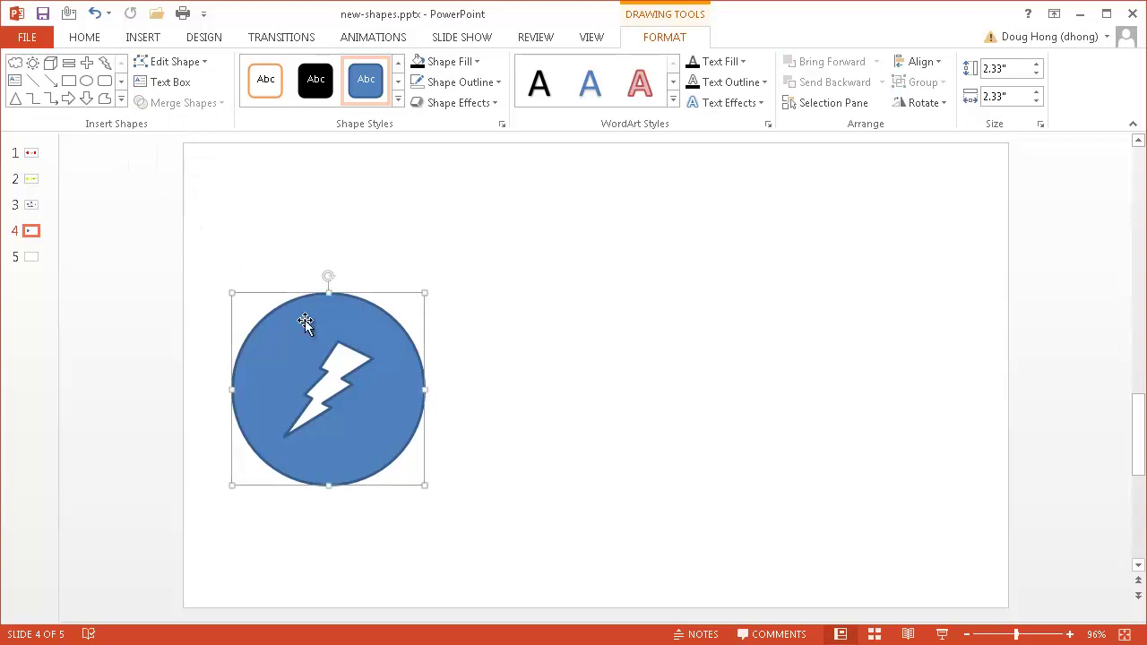
left_click_drag(305, 319, 568, 314)
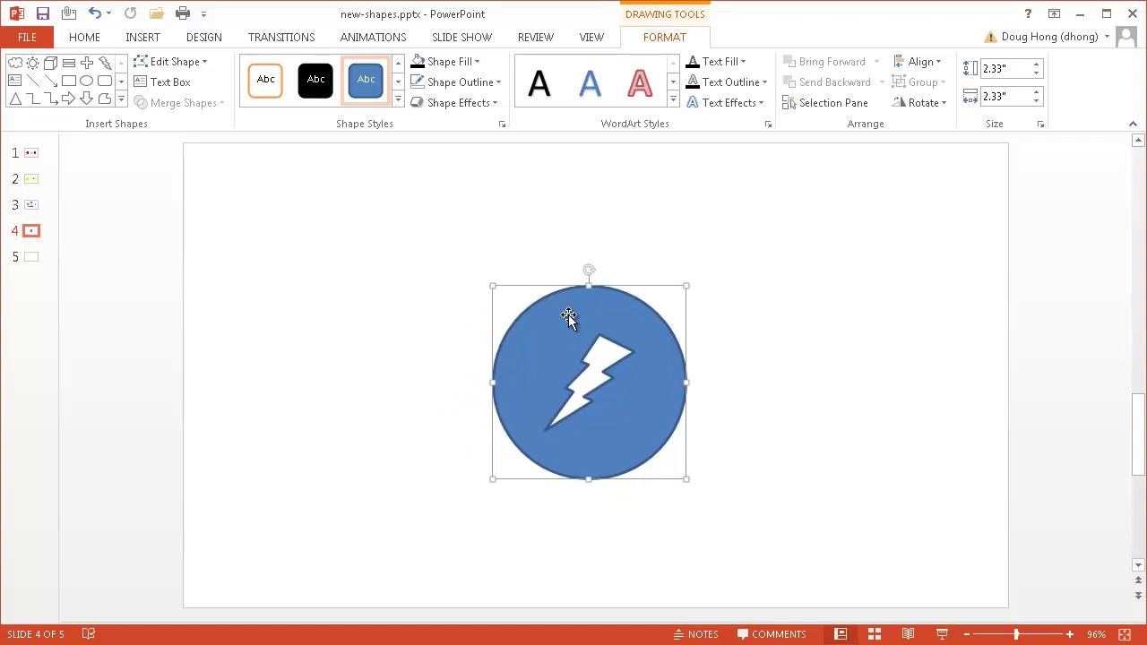
left_click(474, 61)
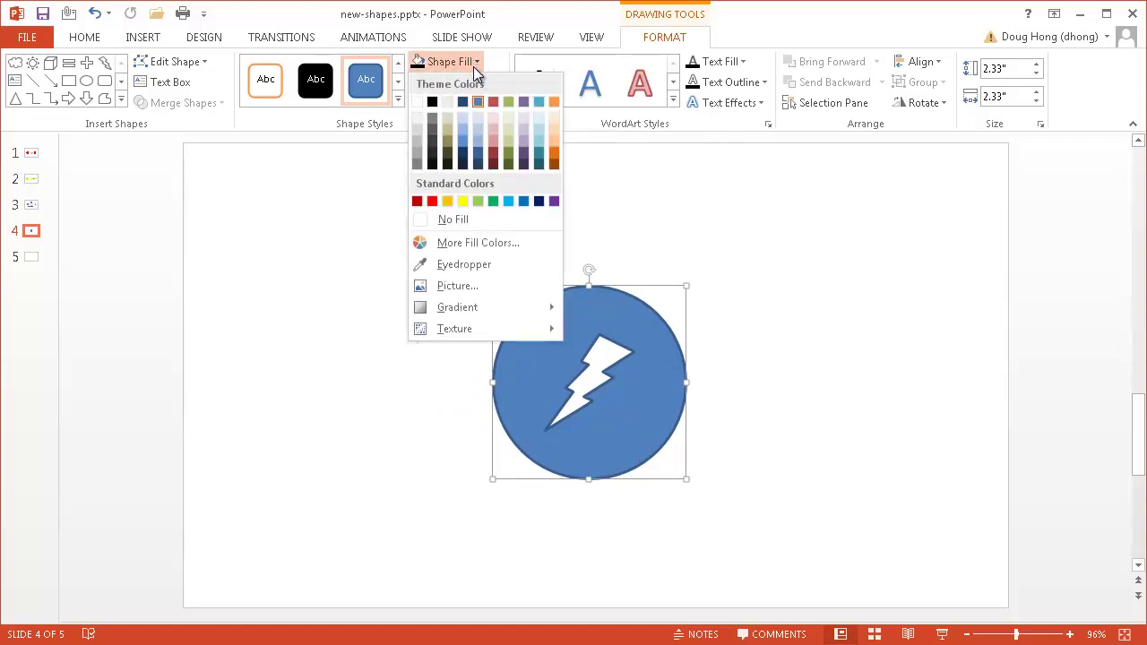
left_click(433, 201)
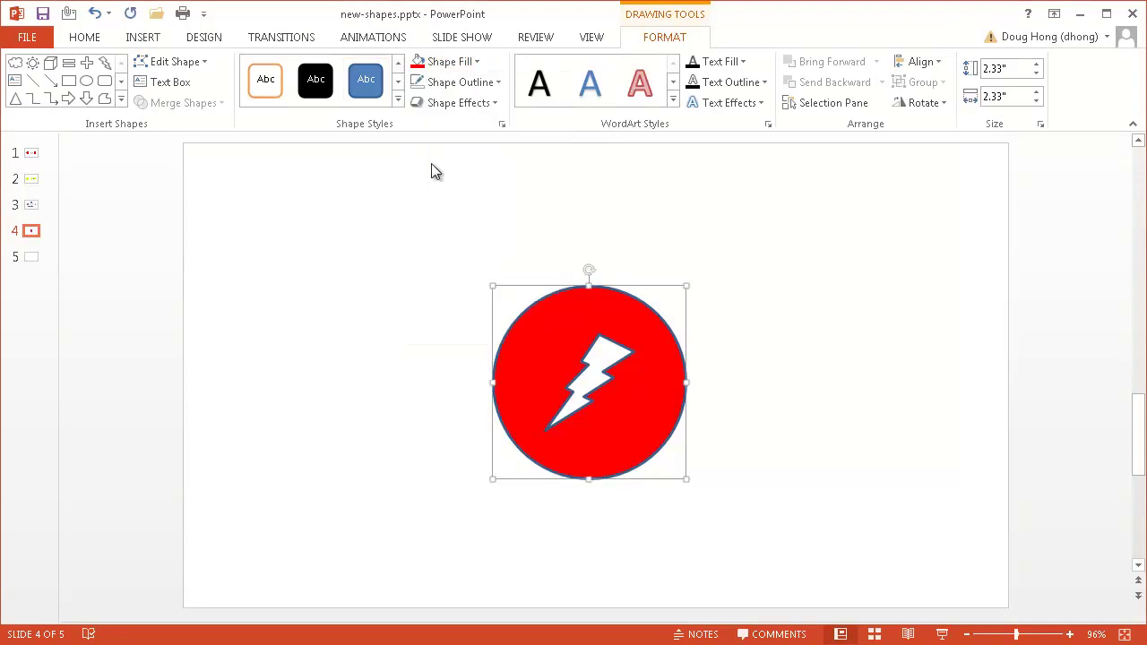
left_click(452, 82)
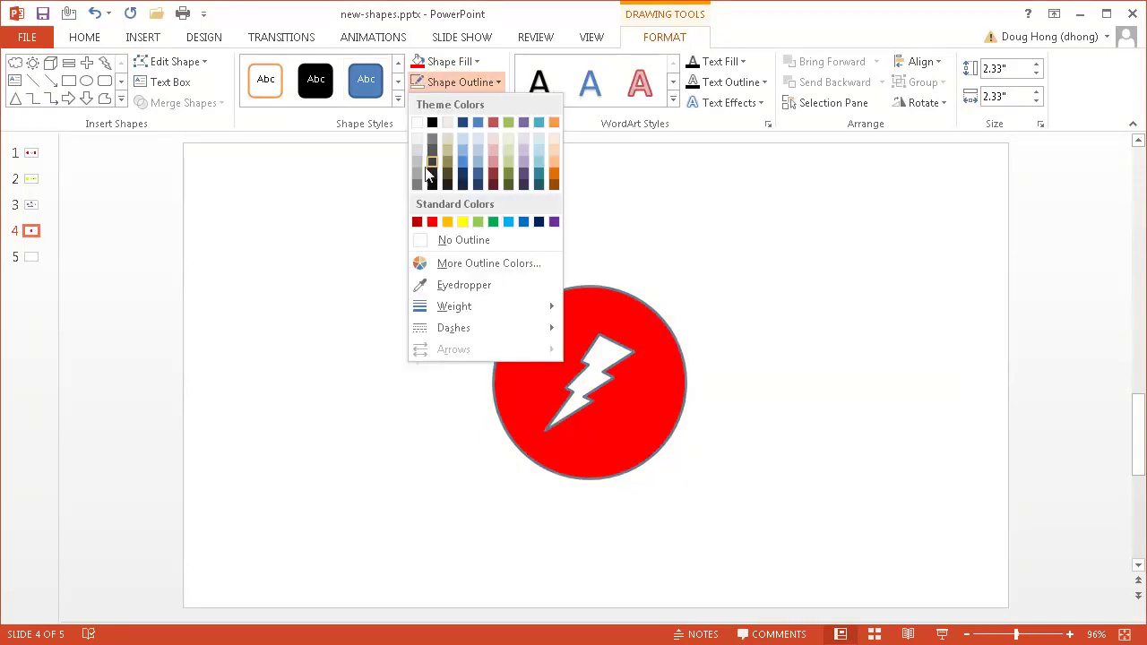
left_click(439, 240)
Step: Apply a shadowed 3D Shape Effects preset, recentre the red badge, then return to slide 2
left_click(473, 104)
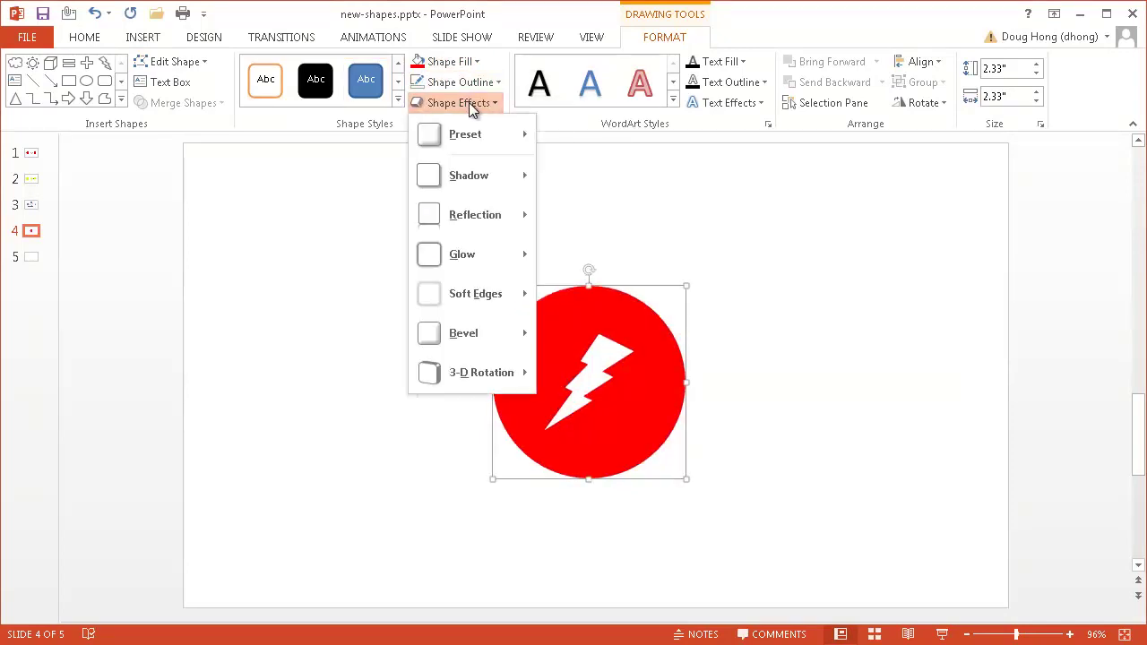
mouse_move(517, 143)
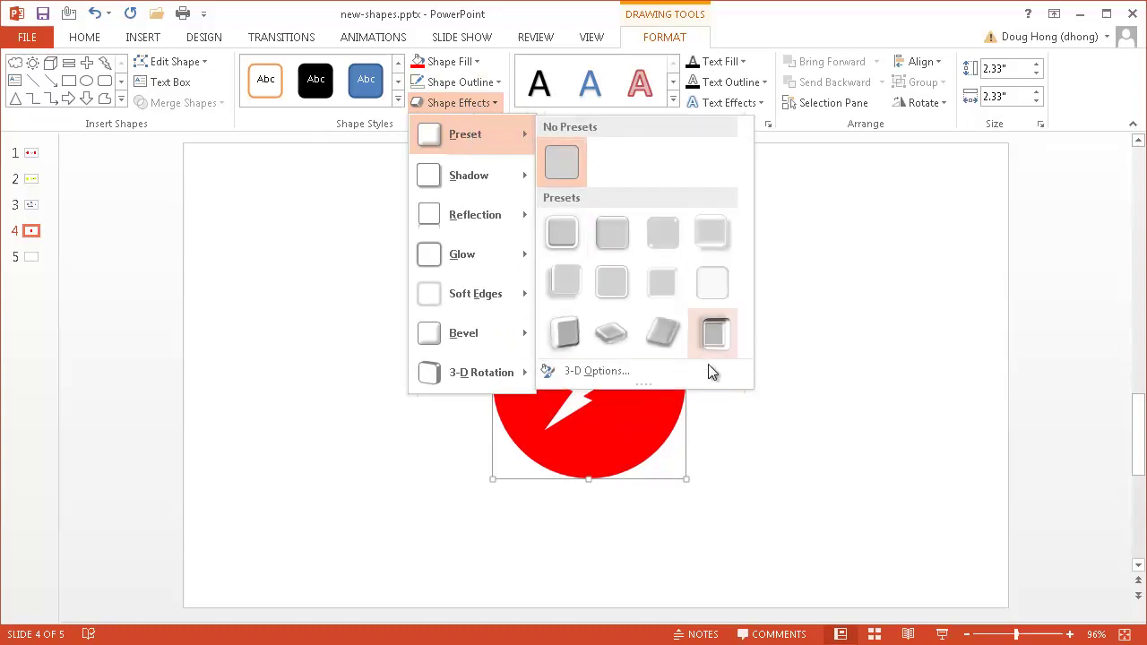
left_click(652, 430)
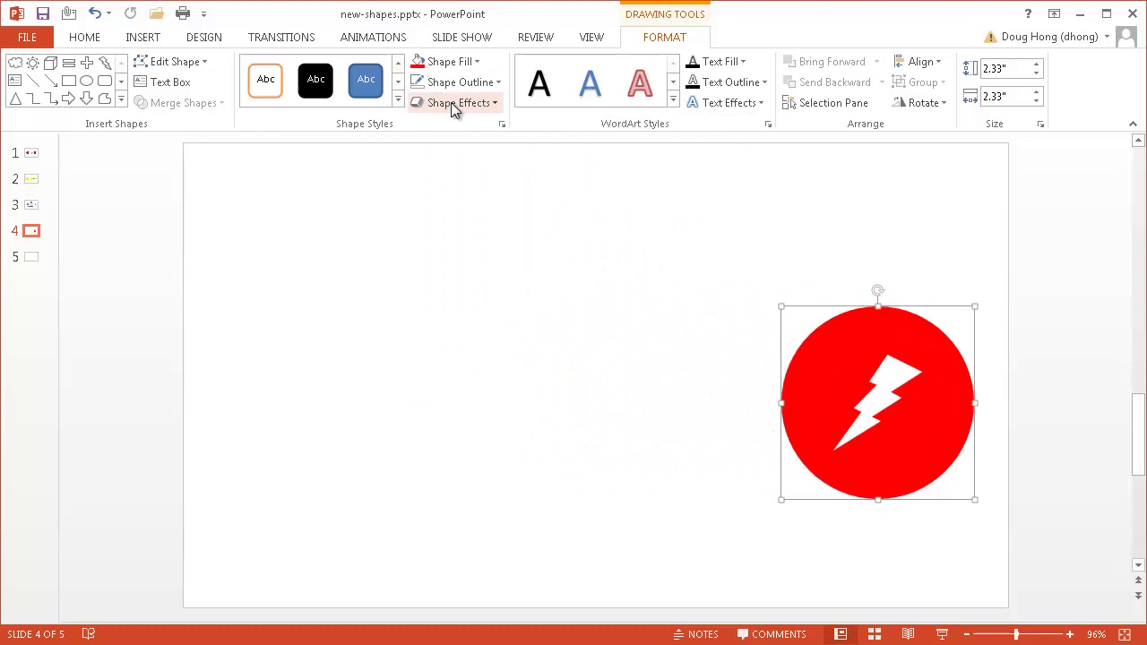
left_click(453, 103)
mouse_move(482, 146)
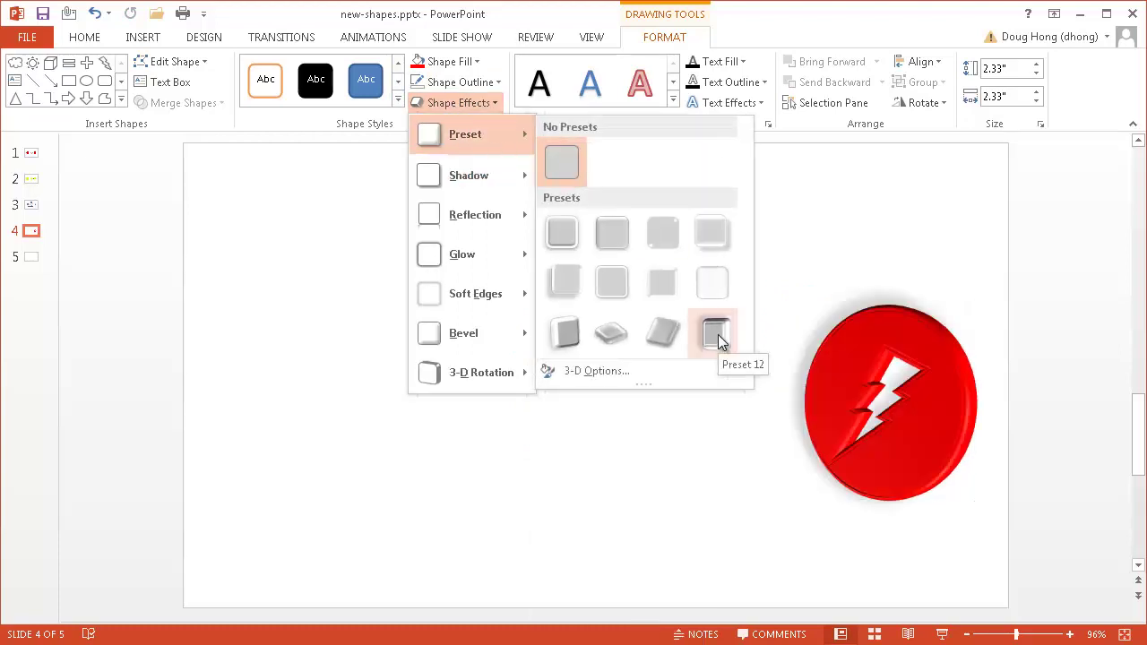
left_click(569, 294)
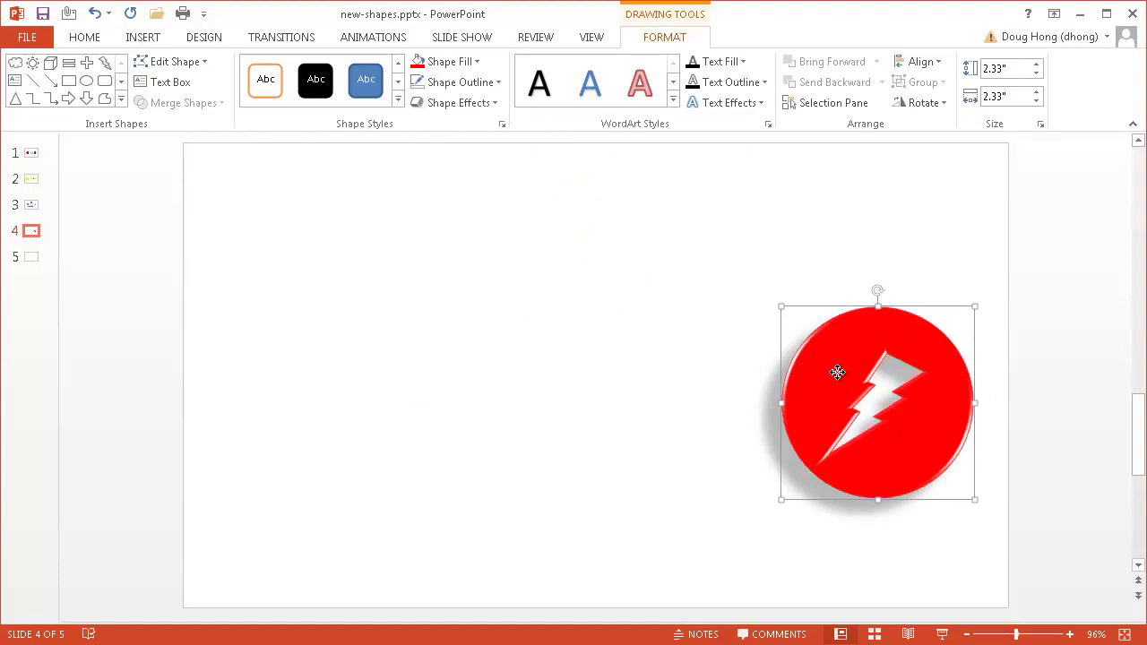
left_click_drag(839, 372, 554, 359)
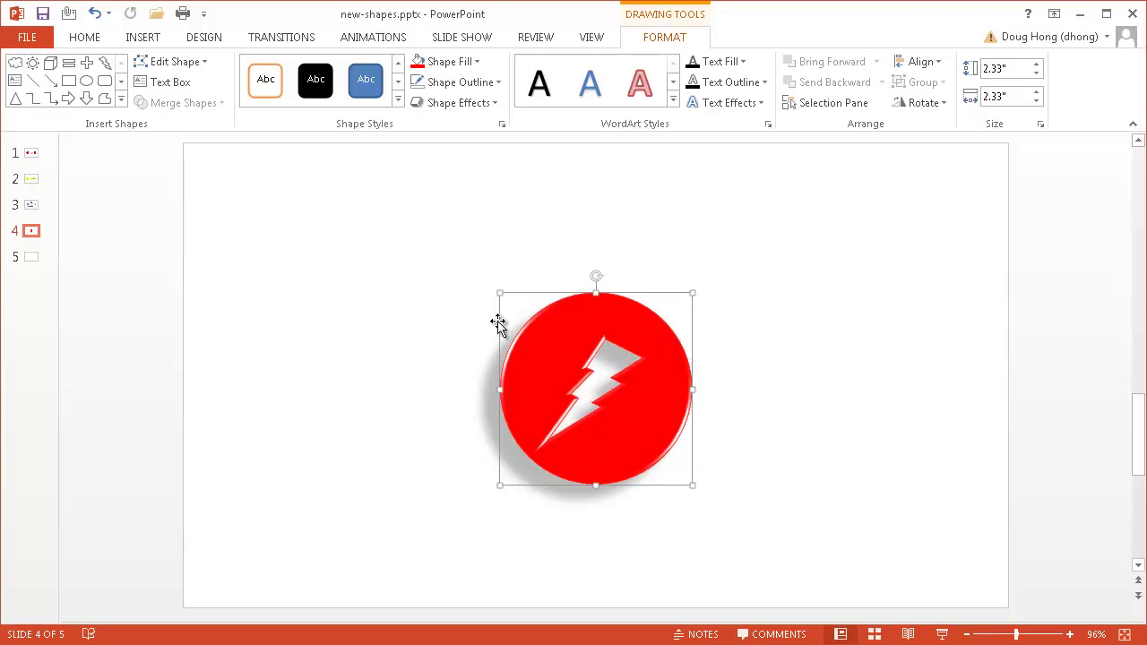
left_click(34, 181)
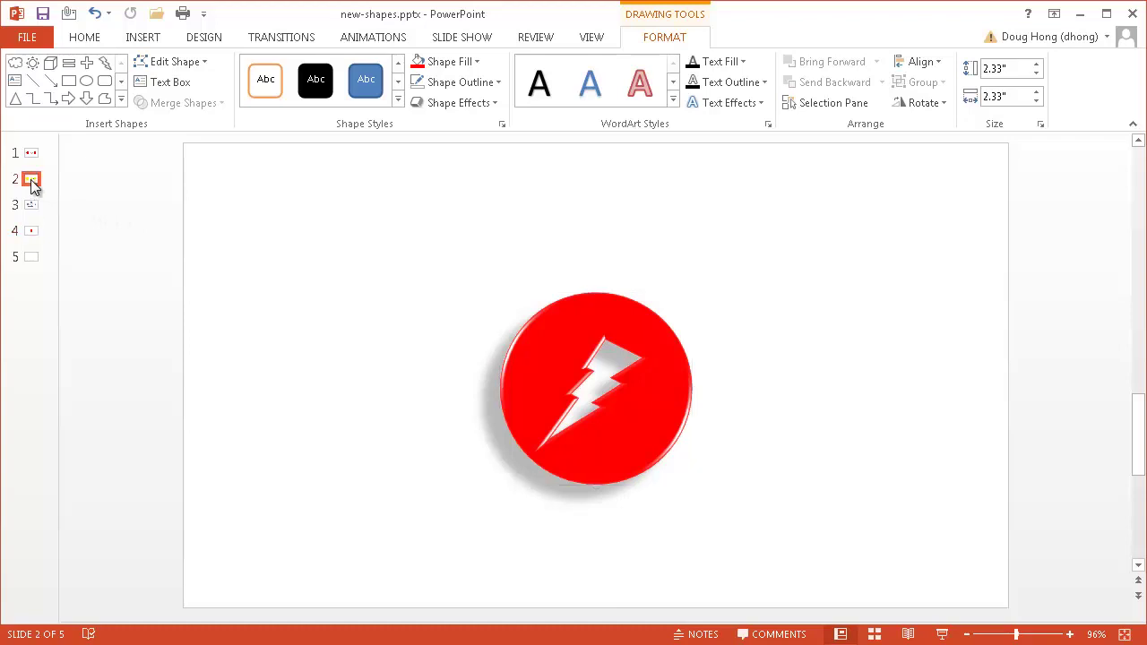
Step: On blank slide 5, draw a 1.5" by 2.83" blue rectangle on the left and nudge it lower
left_click(30, 257)
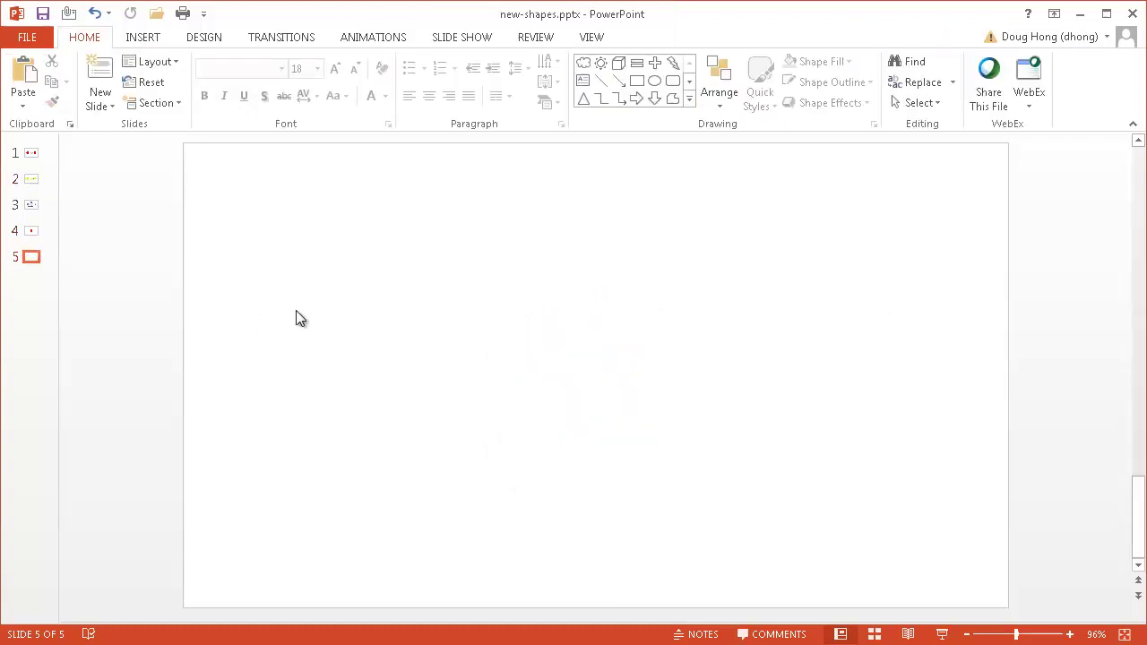
left_click(144, 40)
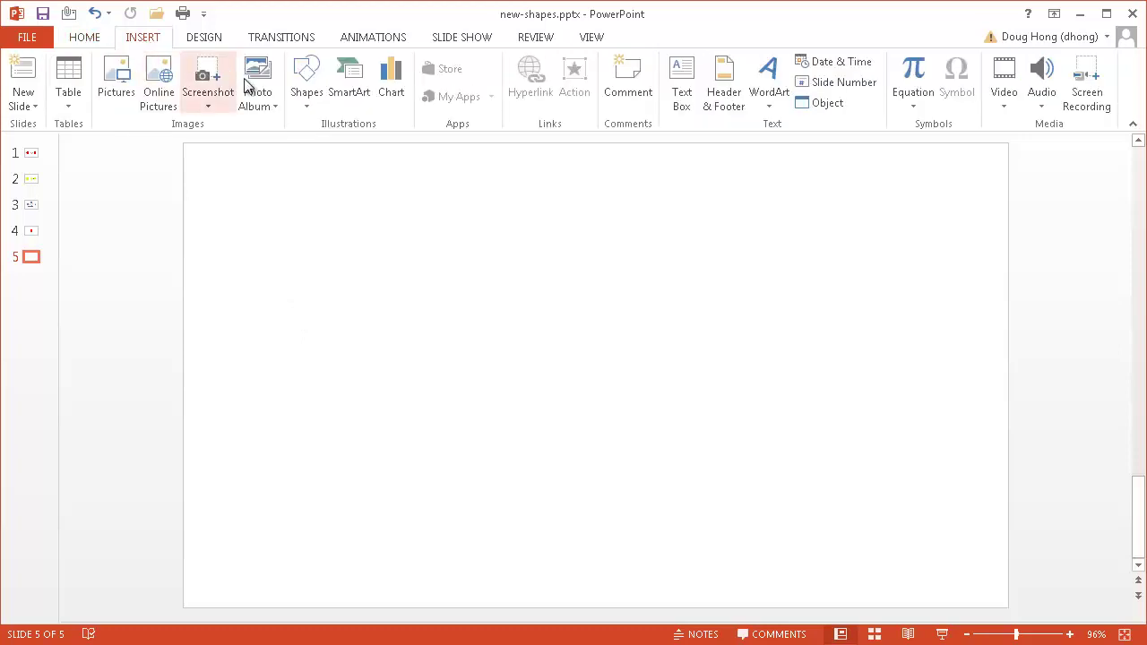
left_click(305, 100)
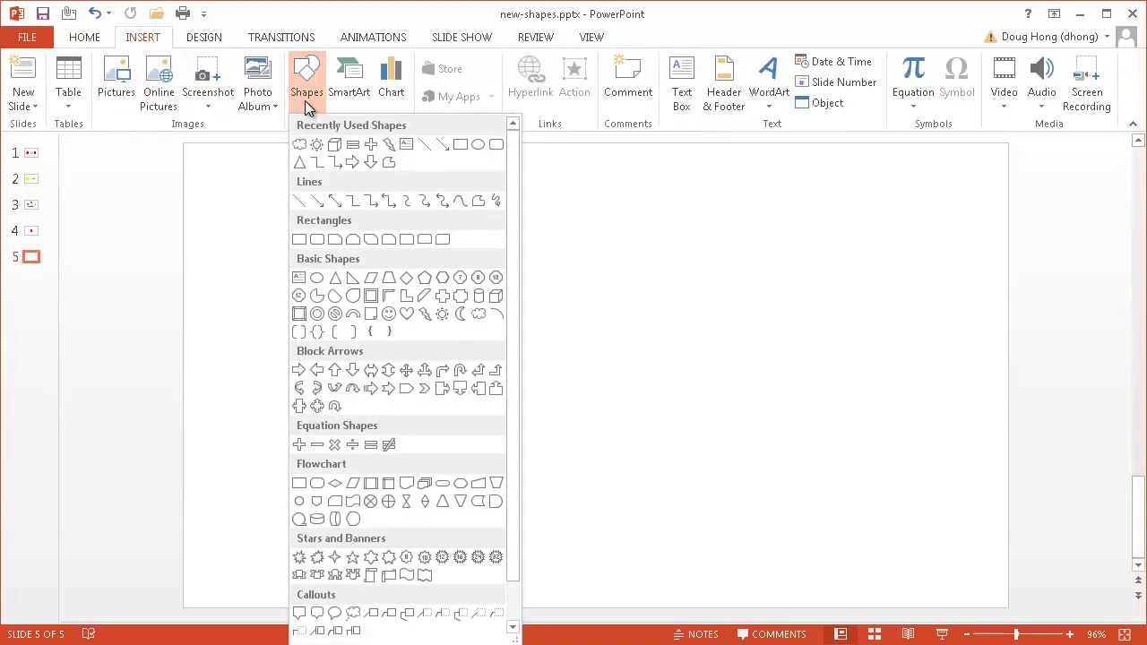
left_click(300, 239)
mouse_move(237, 346)
left_mouse_down()
mouse_move(382, 402)
mouse_move(438, 410)
mouse_move(445, 426)
left_mouse_up()
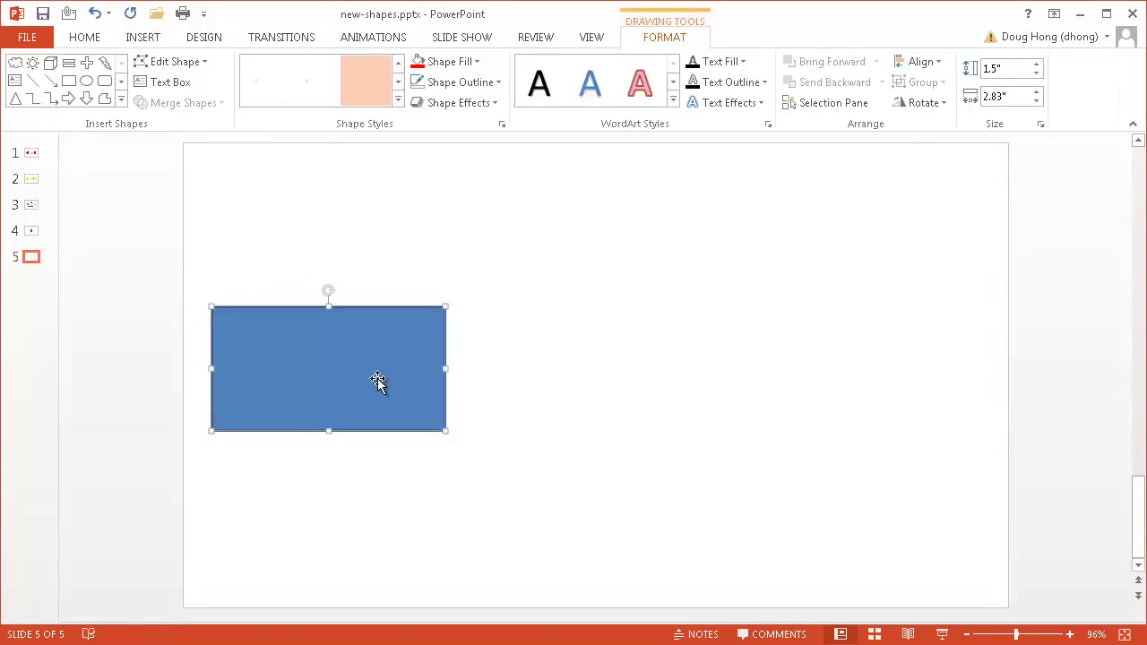
left_click_drag(376, 385, 368, 418)
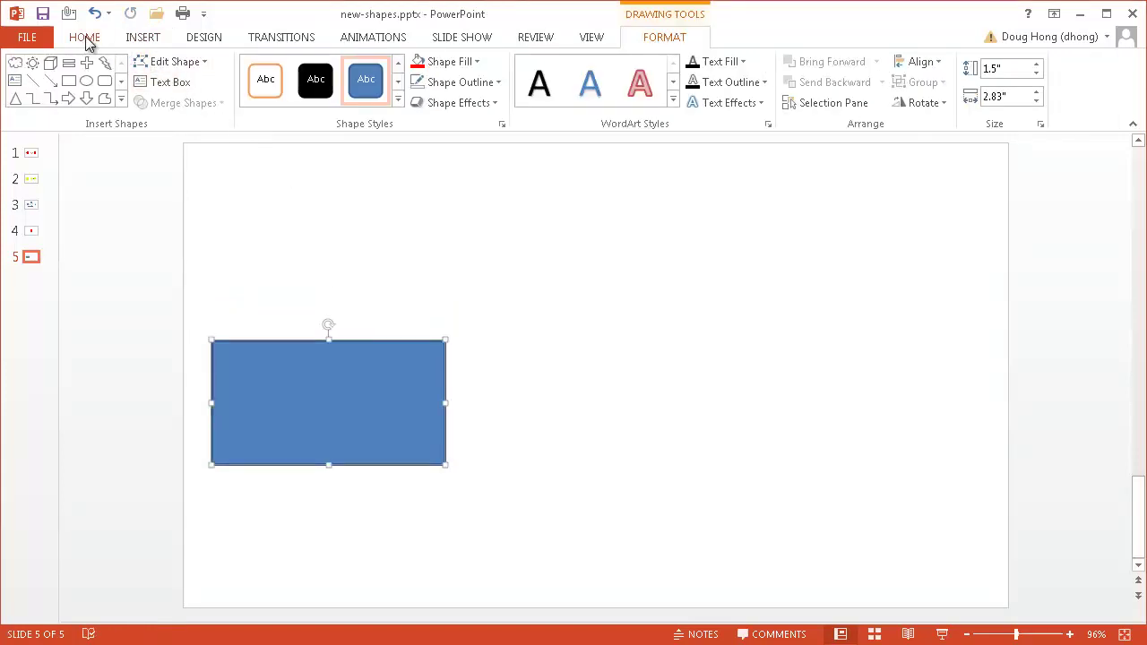
left_click(140, 42)
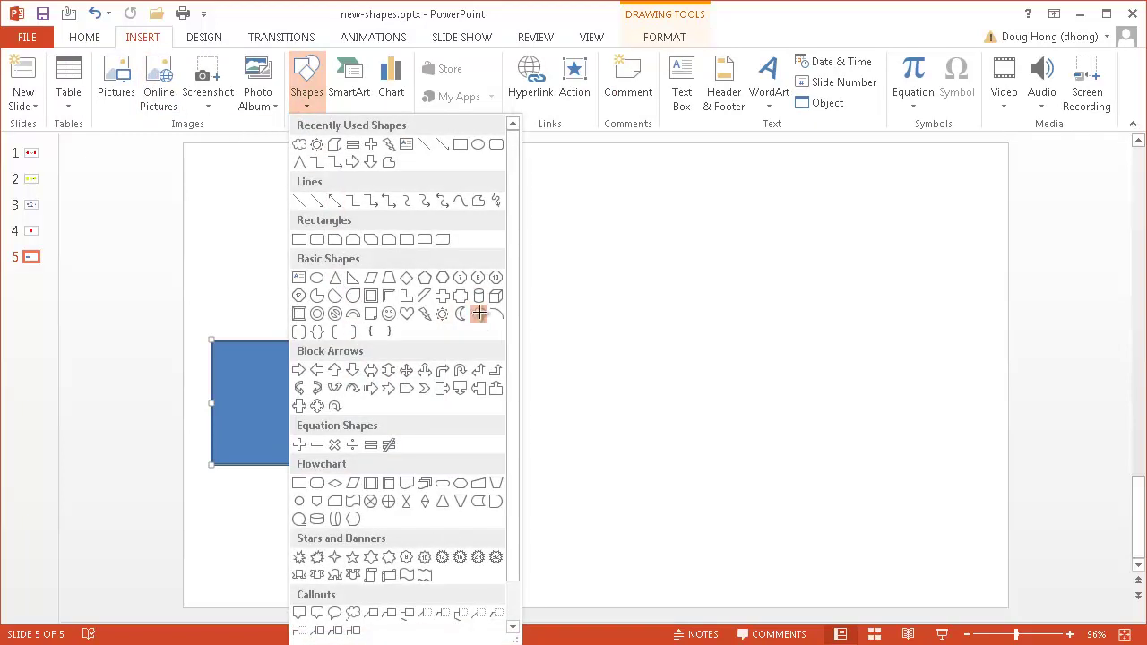
Step: Draw a 1" by 1.33" cloud and place it over the rectangle's right edge
left_click(480, 311)
left_click_drag(535, 328, 648, 410)
left_click_drag(594, 359, 716, 312)
left_click_drag(363, 376, 508, 397)
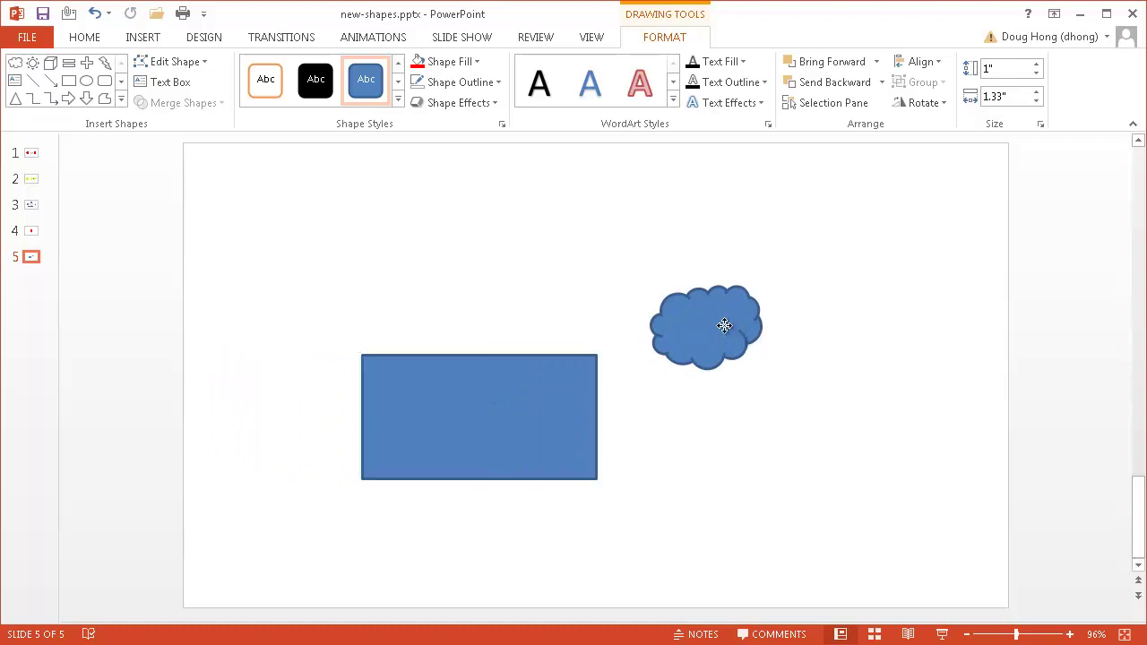
left_click_drag(725, 325, 646, 397)
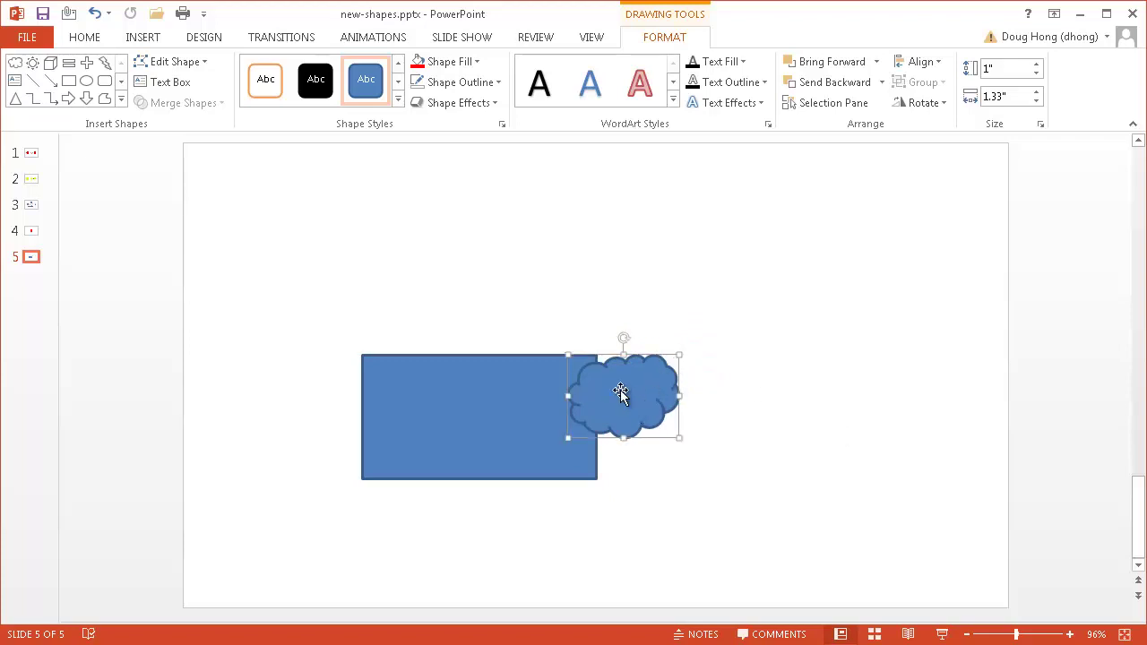
Step: Copy clouds onto the lower-left, top and bottom edges, tilting the top and bottom ones
left_click_drag(623, 391, 50, 563)
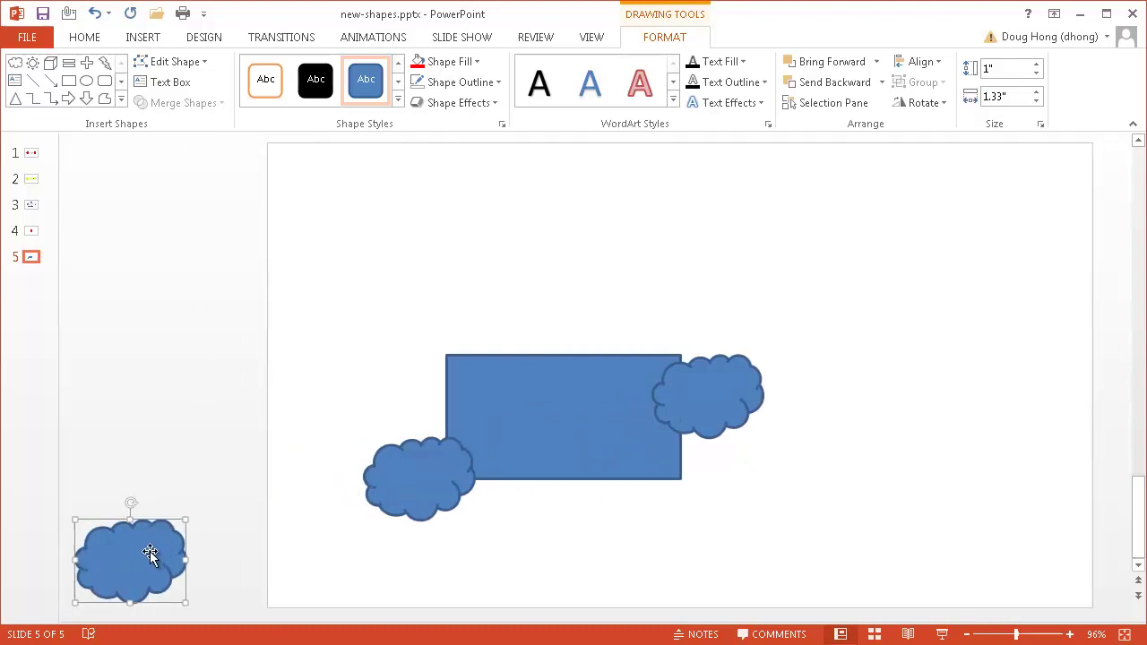
left_click_drag(153, 550, 597, 302)
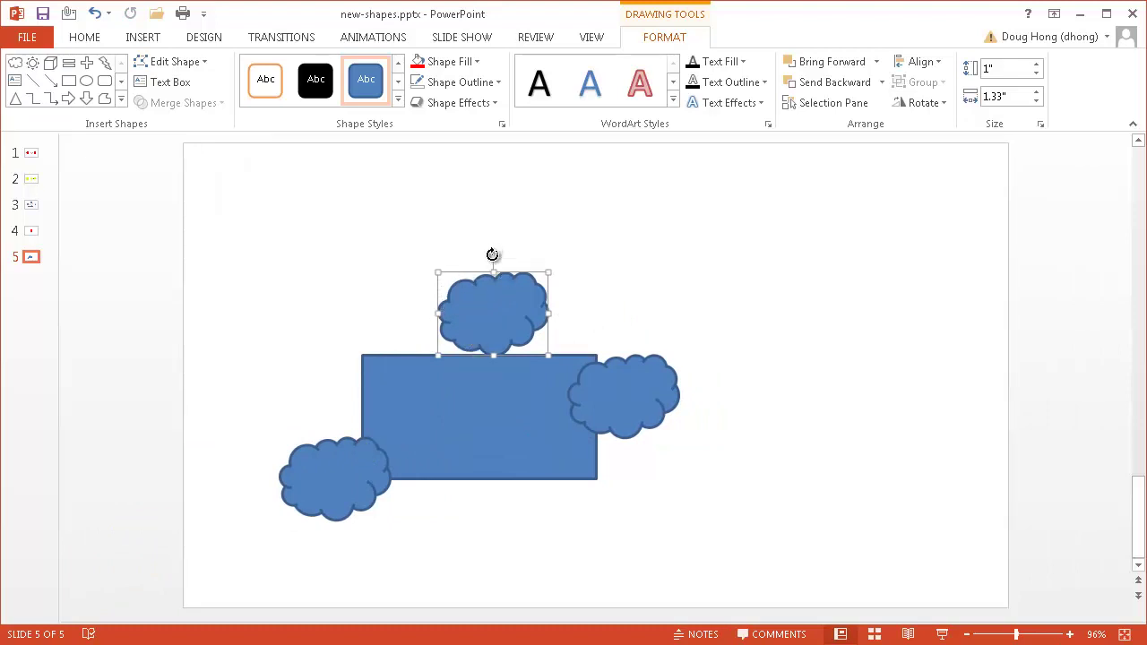
left_click_drag(490, 257, 468, 338)
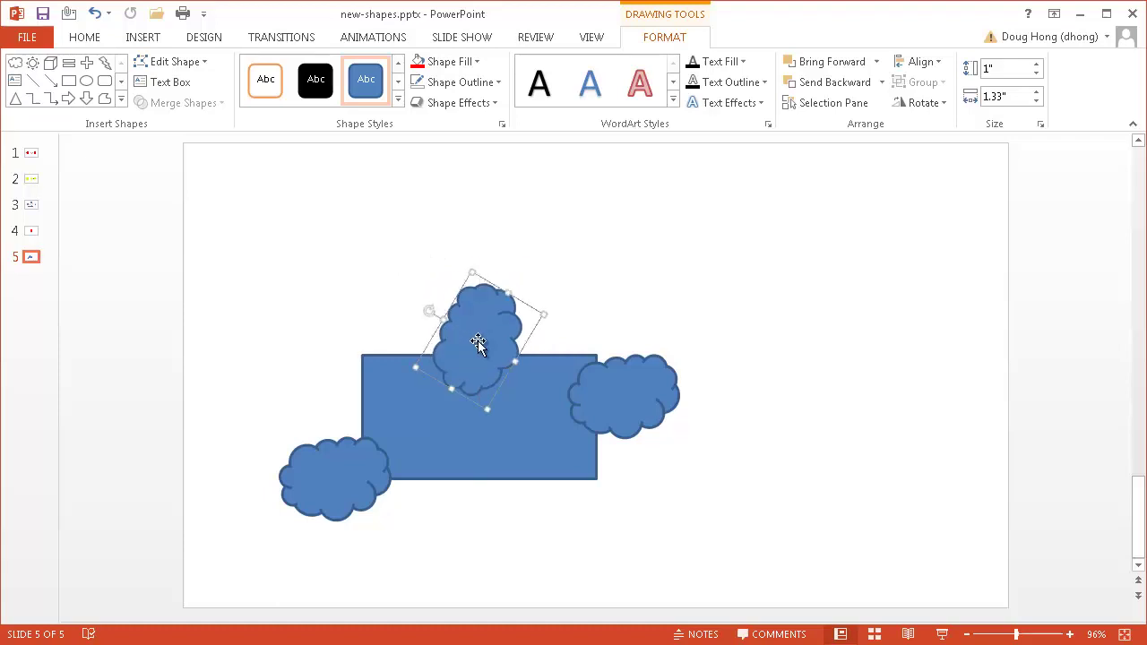
key("ctrl+v")
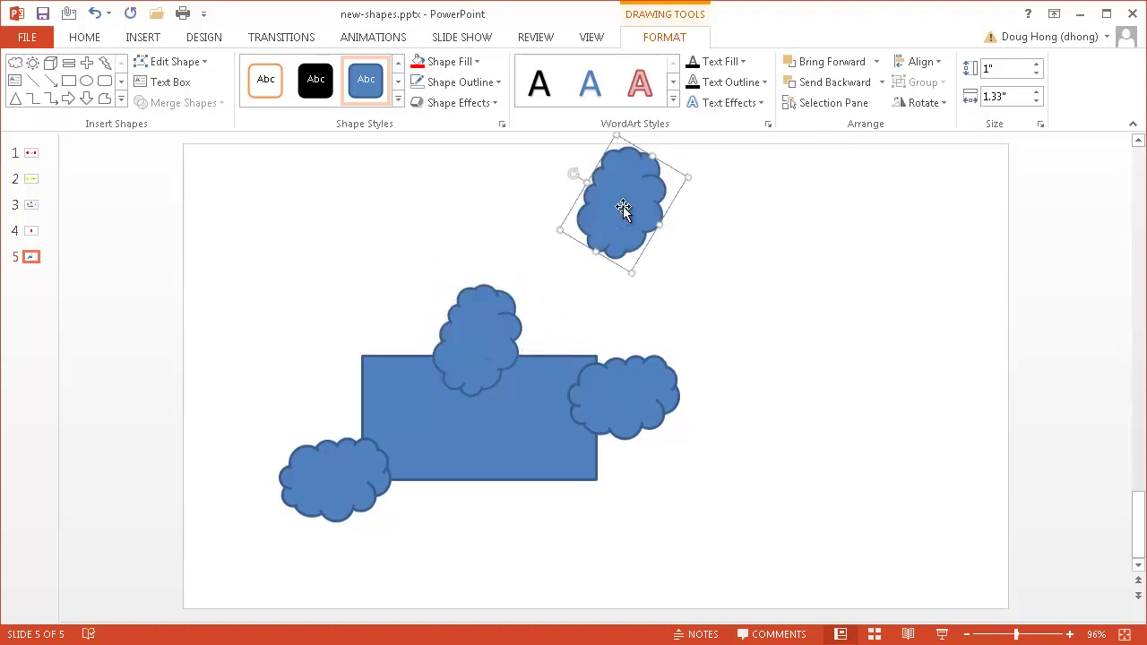
left_click_drag(623, 206, 535, 491)
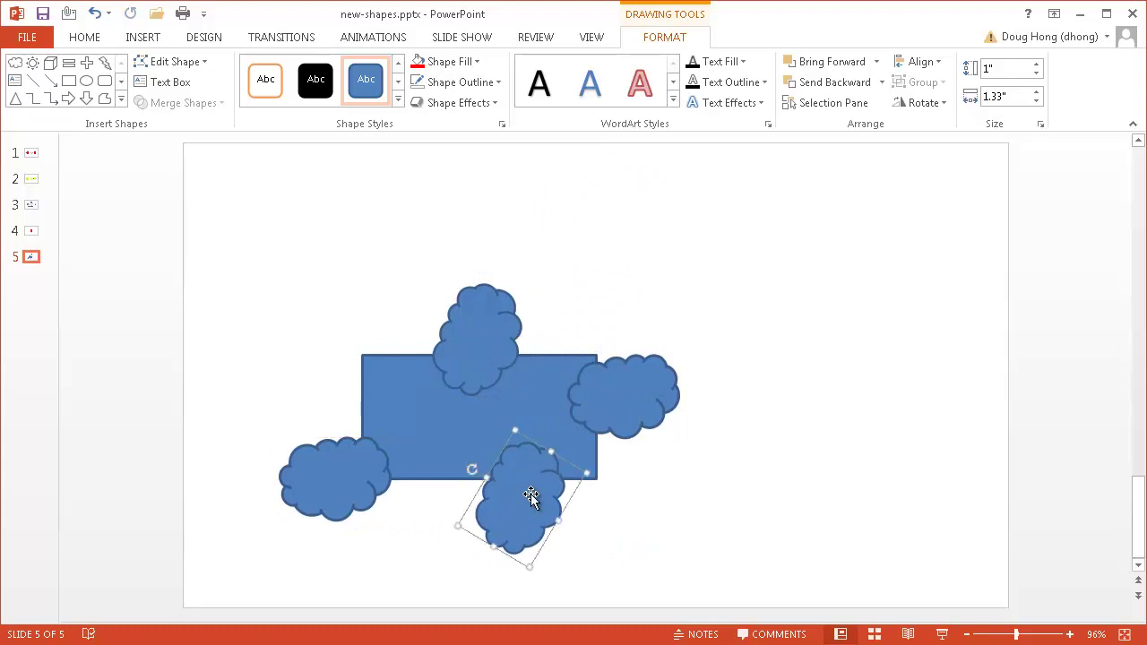
Step: Select the rectangle and four clouds, Subtract them, and shift the result right and down
left_click(707, 494)
key("ctrl+a")
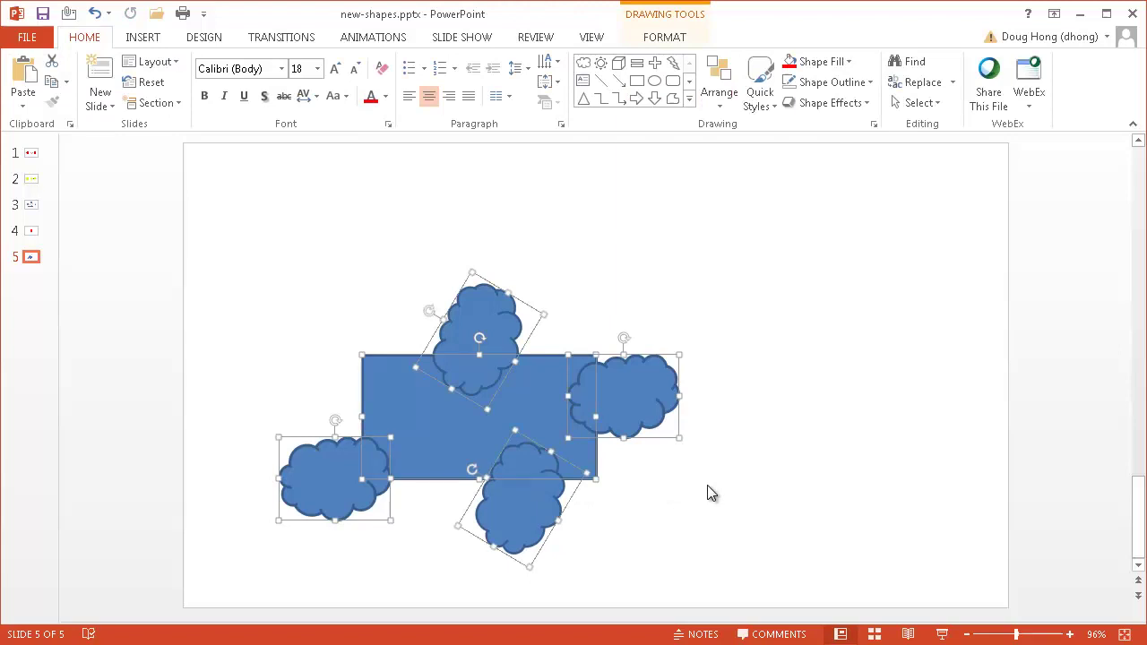
left_click(667, 38)
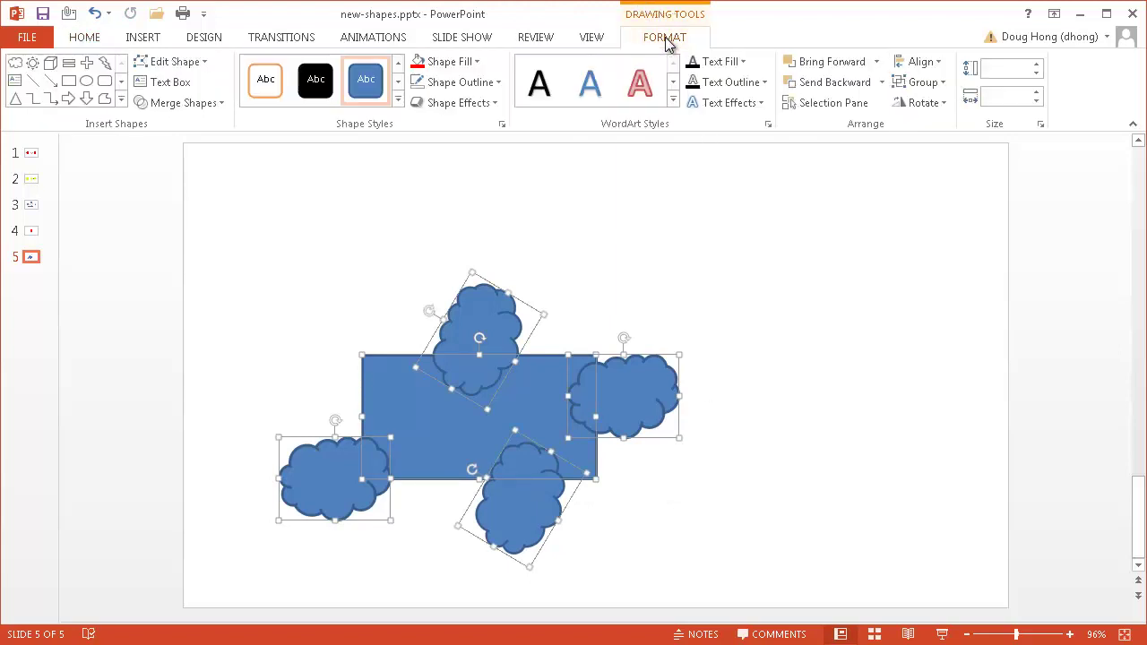
left_click(207, 109)
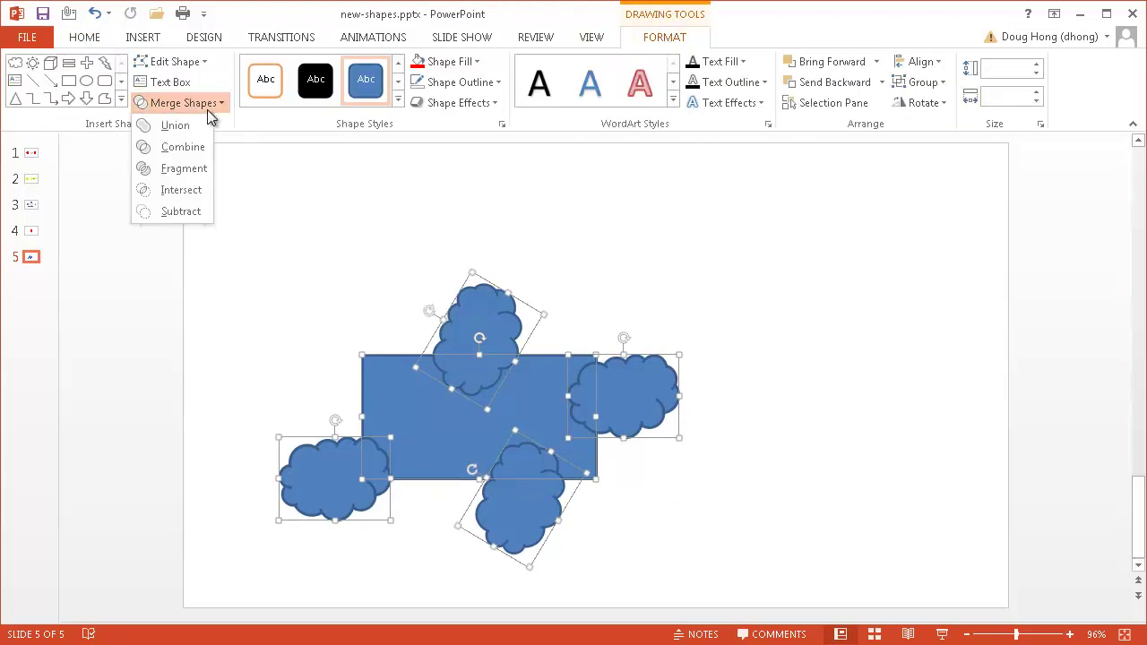
left_click(181, 216)
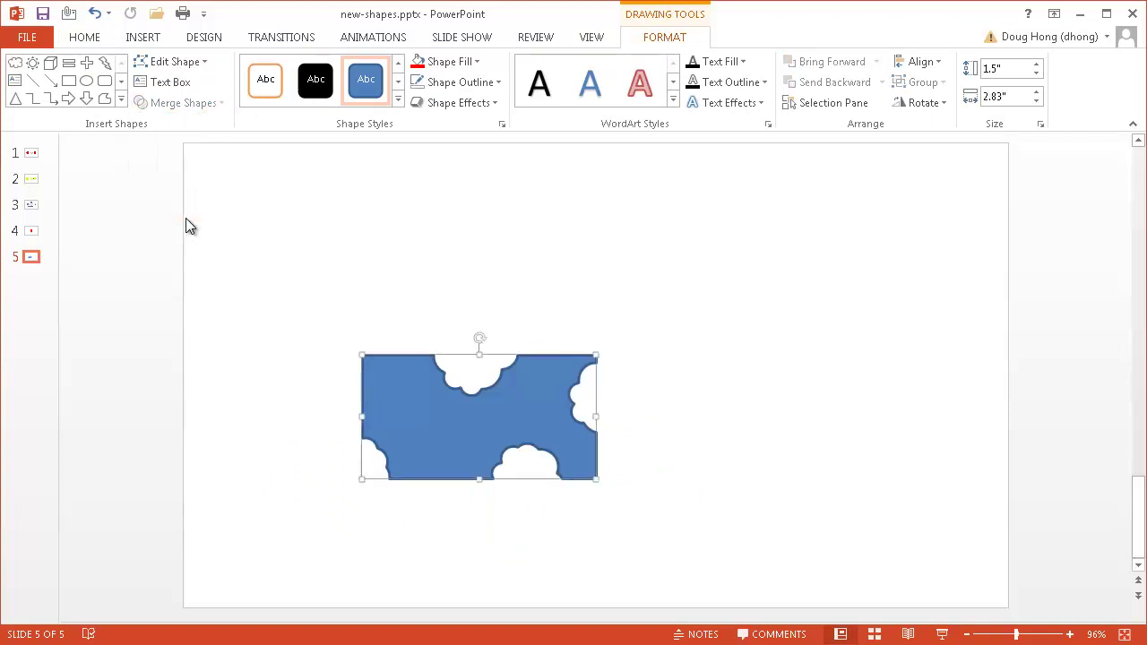
left_click_drag(452, 442, 556, 449)
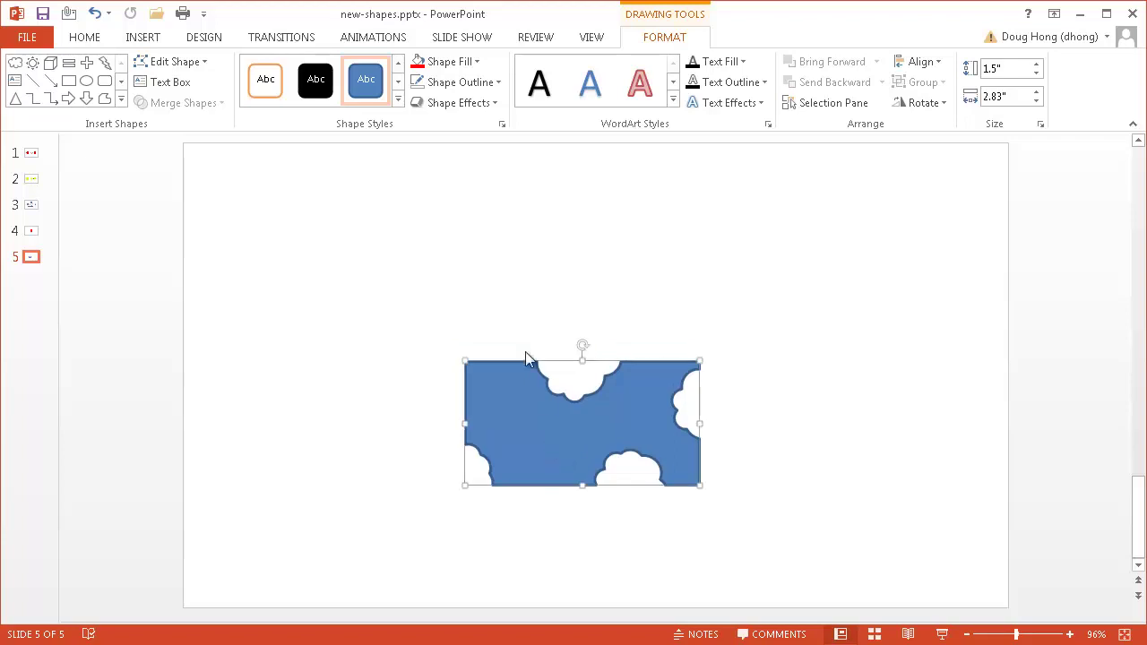
Step: Fill the cloud-cut shape light green with no outline and move it right
left_click(460, 62)
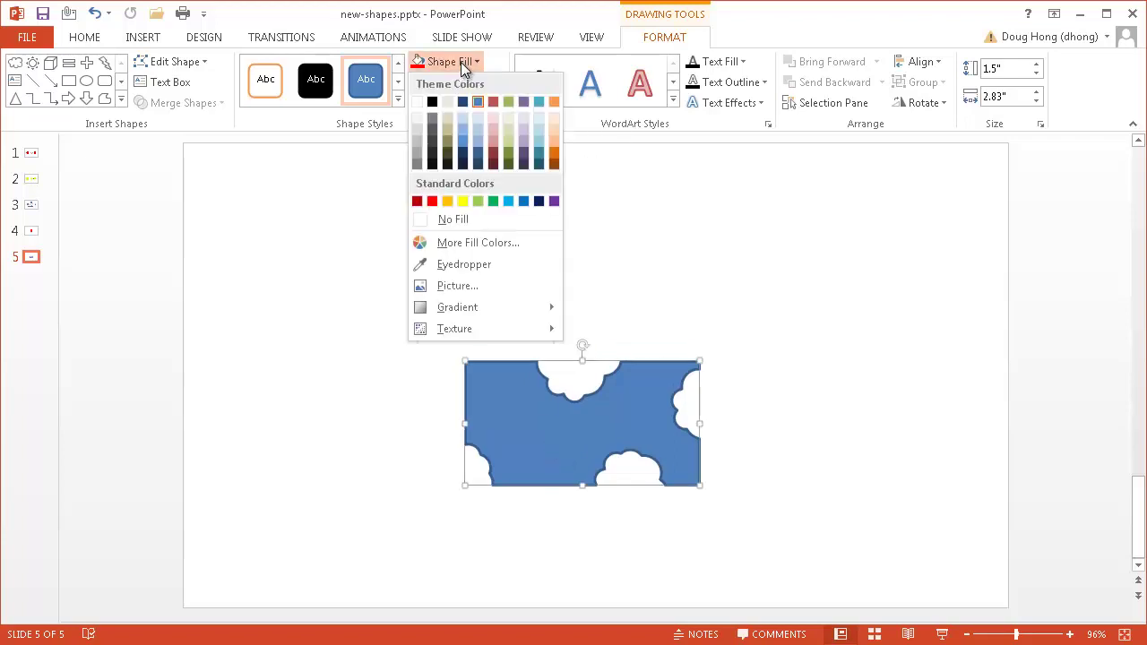
left_click(478, 201)
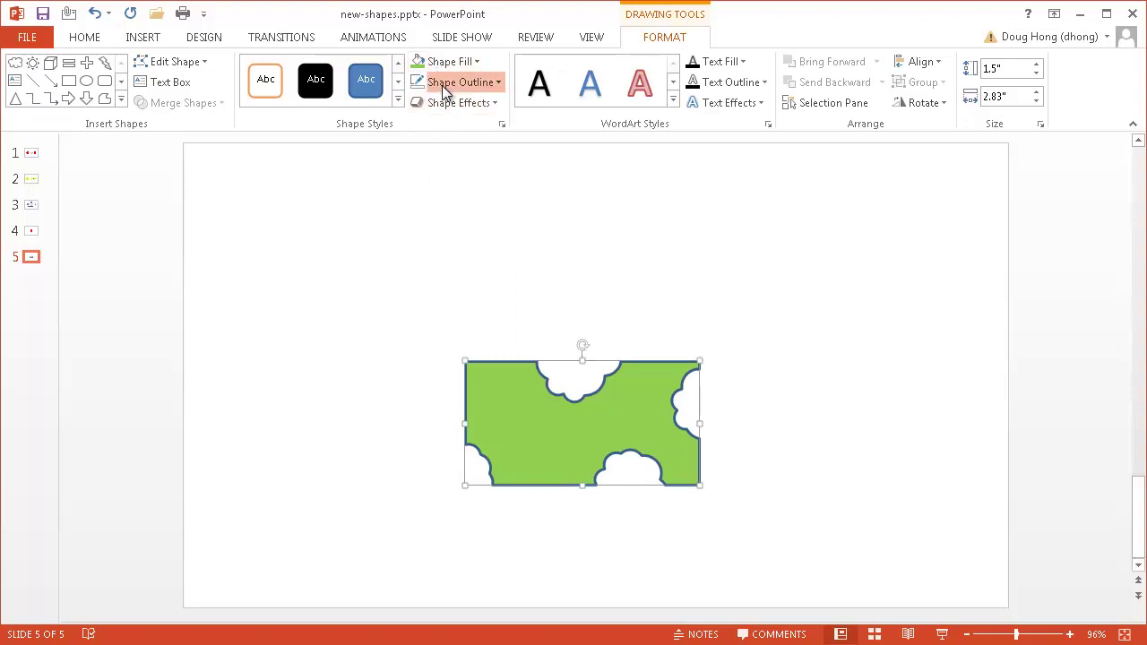
left_click(443, 87)
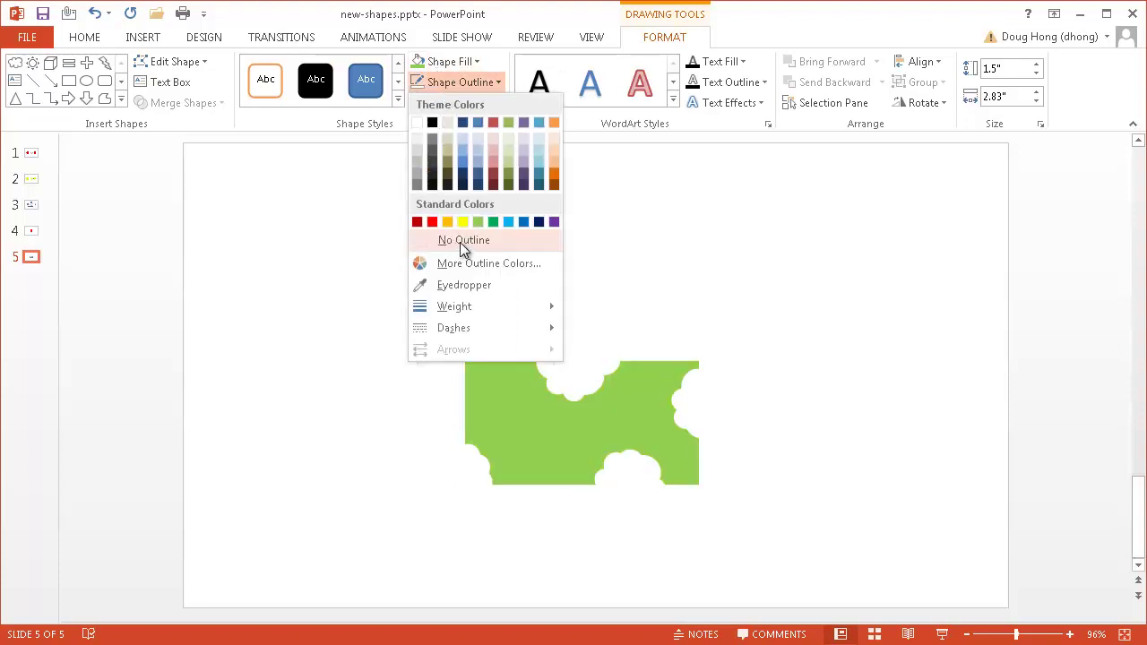
left_click(460, 242)
left_click(441, 102)
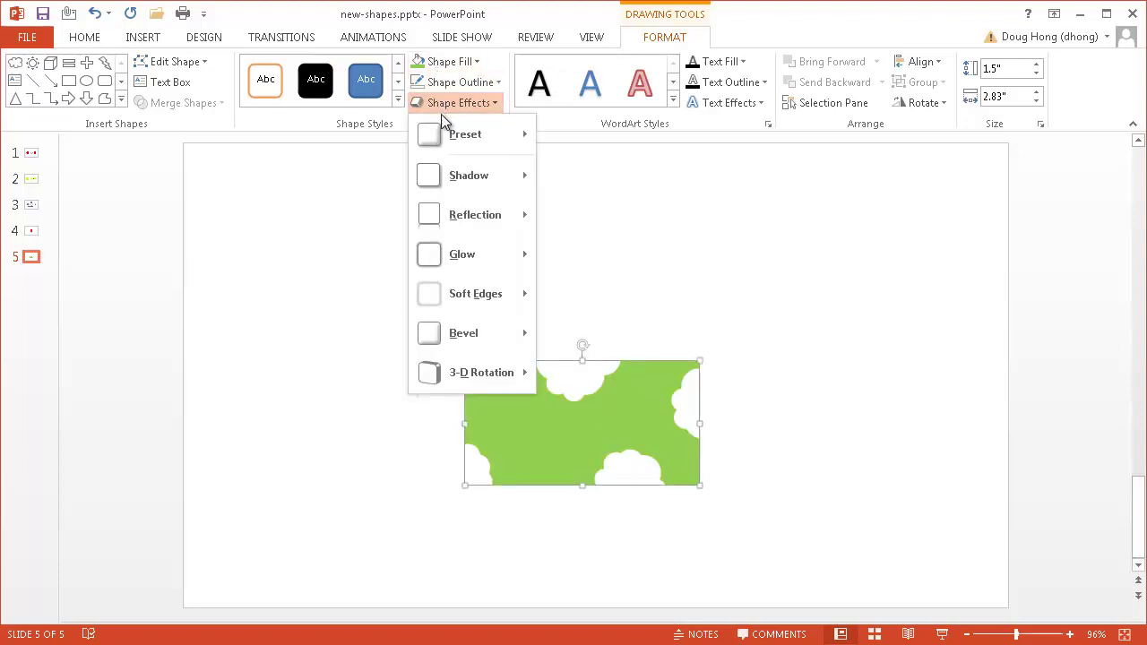
left_click(549, 464)
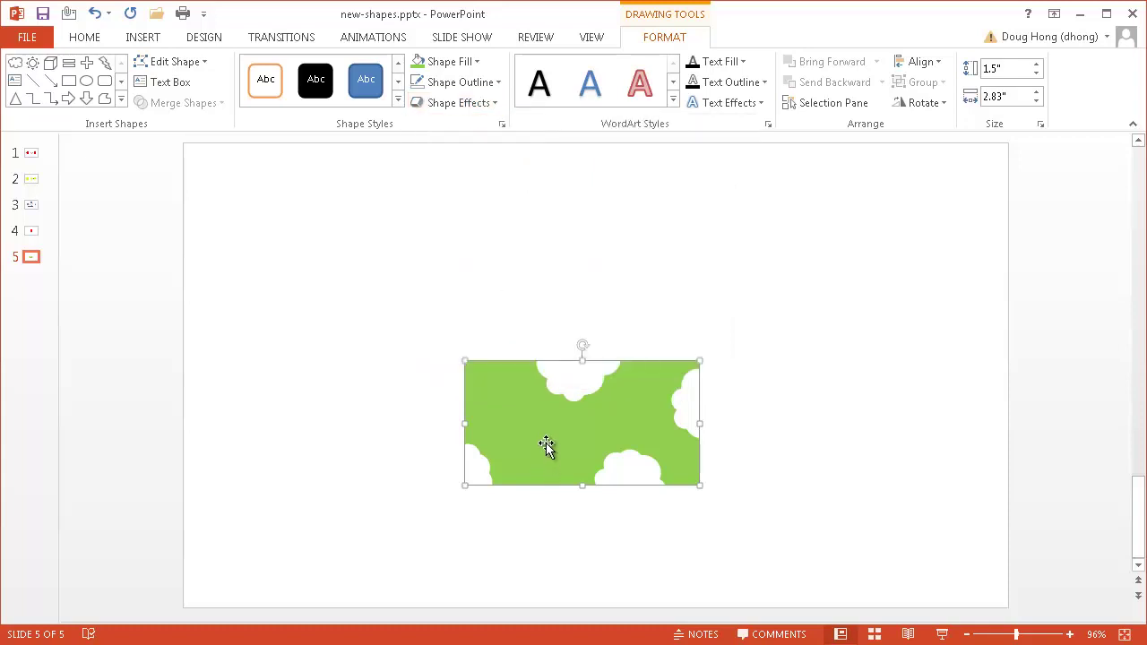
left_click_drag(543, 446, 795, 441)
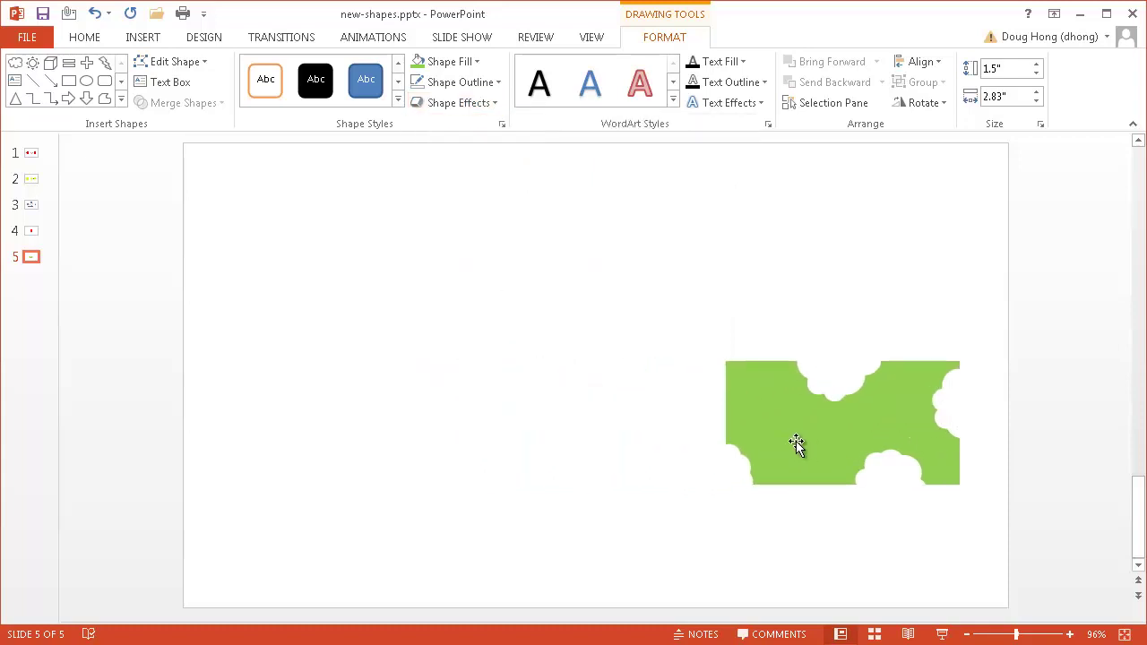
Step: Apply the Preset 5 3-D effect with shadow and enlarge the shape to 2.33" by 4.58", centred
left_click(458, 102)
mouse_move(455, 137)
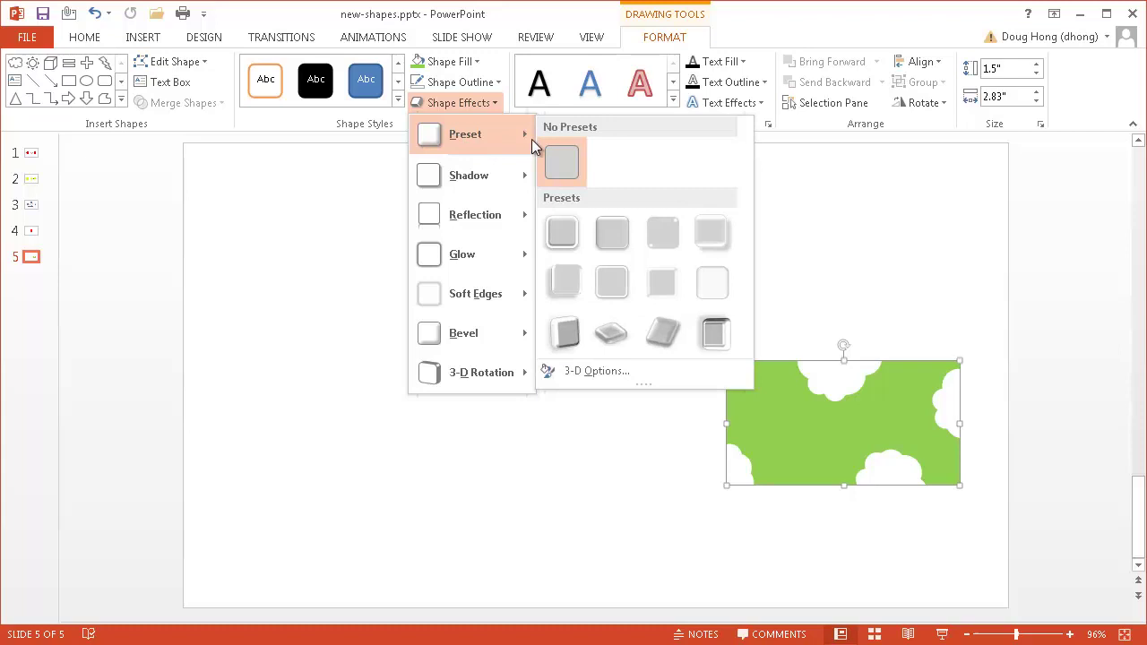
left_click(567, 283)
left_click_drag(788, 412, 492, 299)
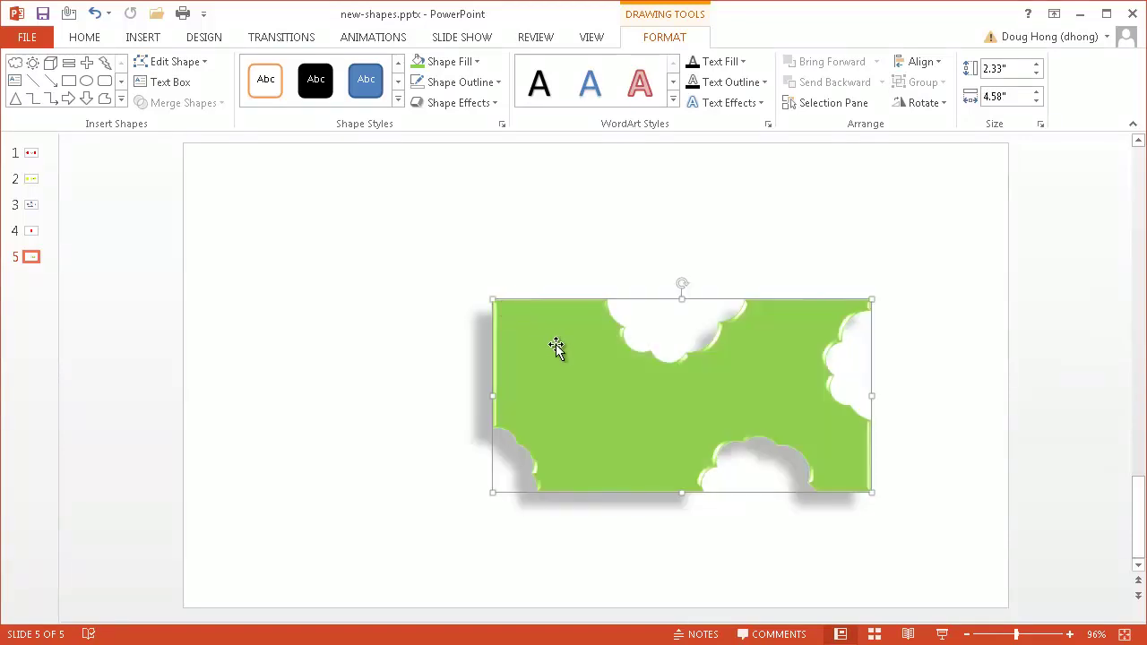
left_click_drag(528, 350, 480, 352)
left_click(904, 392)
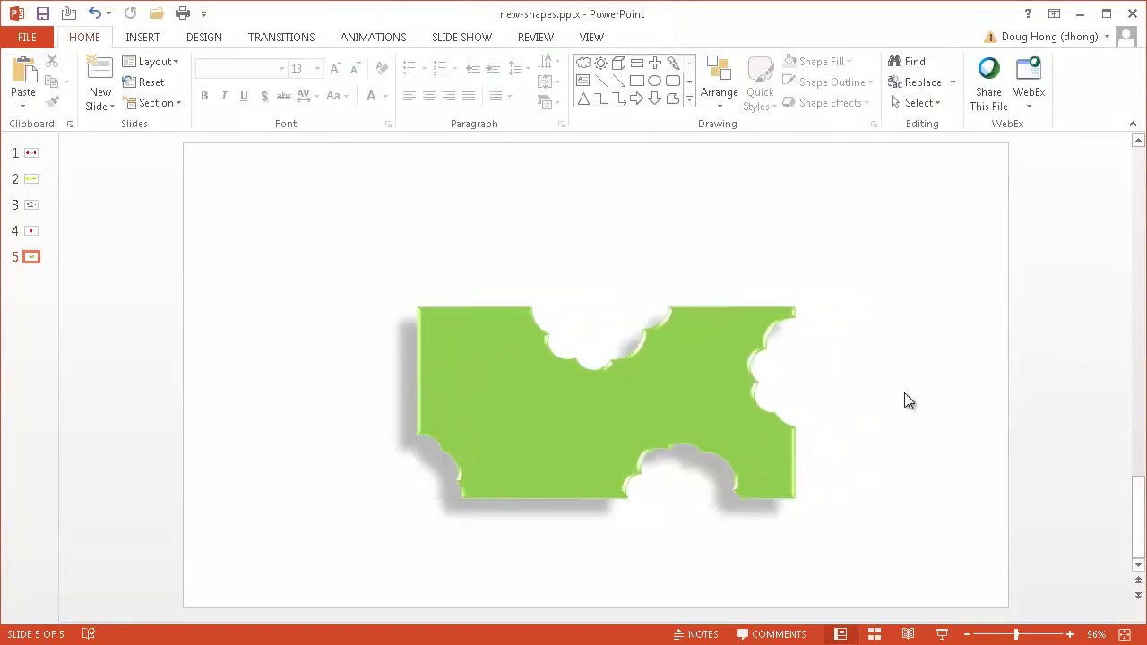